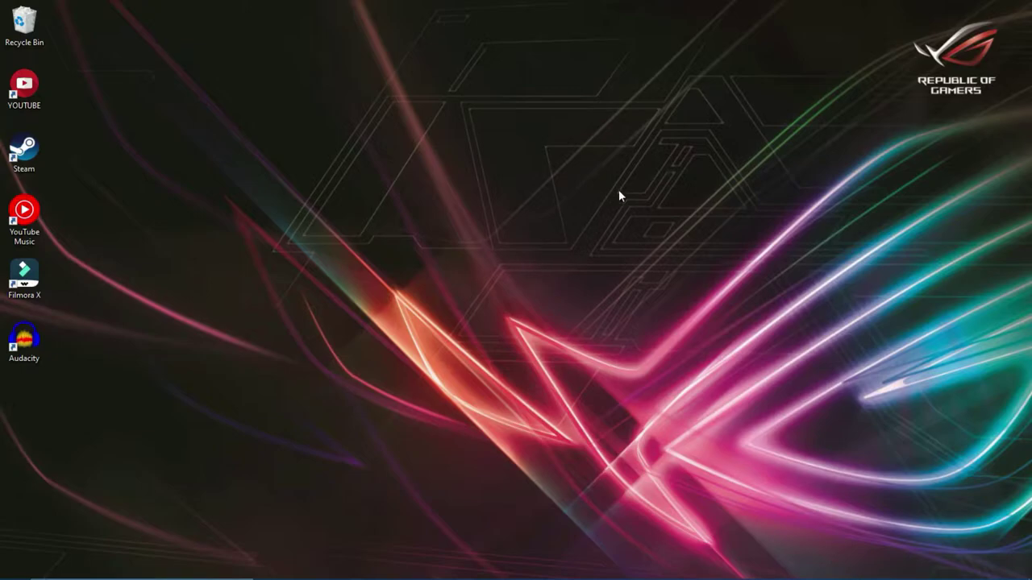
left_click_drag(610, 191, 587, 239)
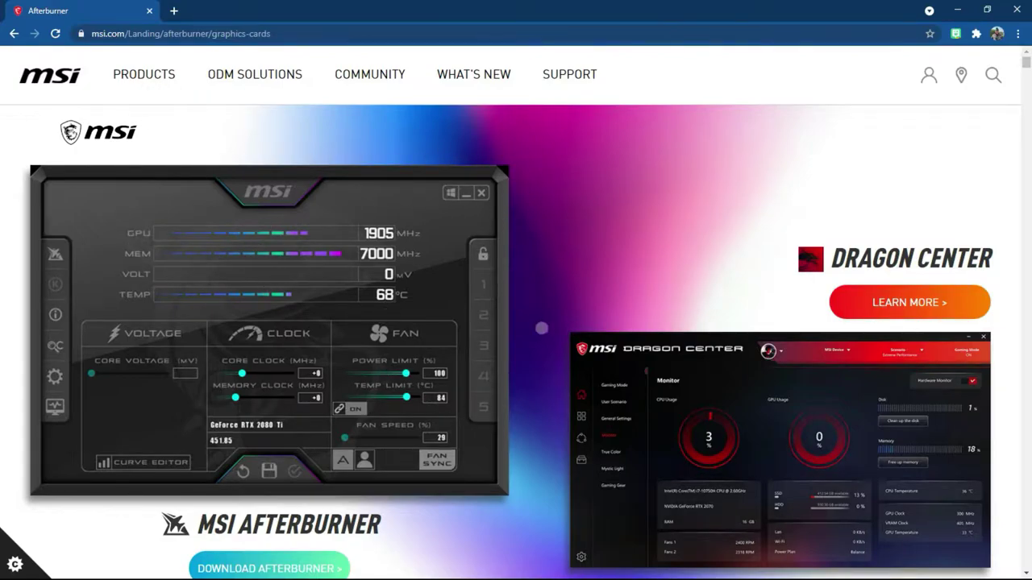
Step: Download MSI Afterburner from the MSI Afterburner web page
scroll(536, 328, "down", 3)
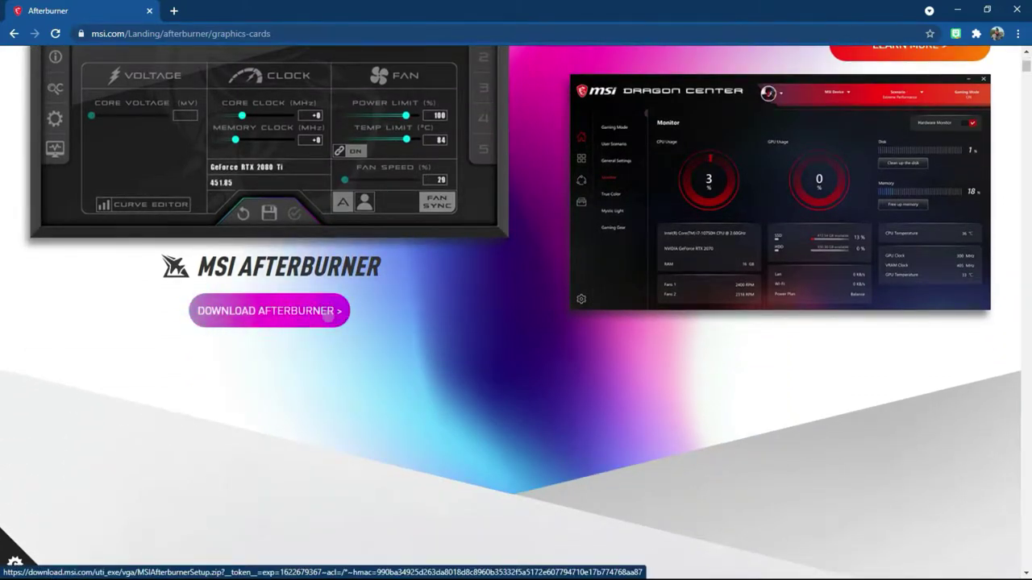
left_click(318, 313)
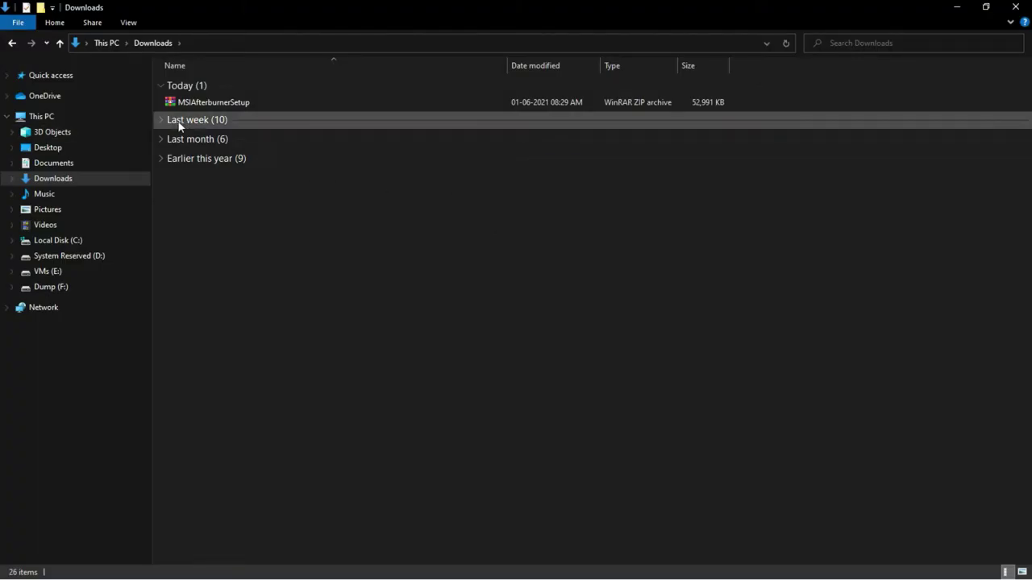
Step: Extract the MSIAfterburnerSetup archive into its own folder in Downloads and open that folder
left_click(242, 104)
right_click(241, 105)
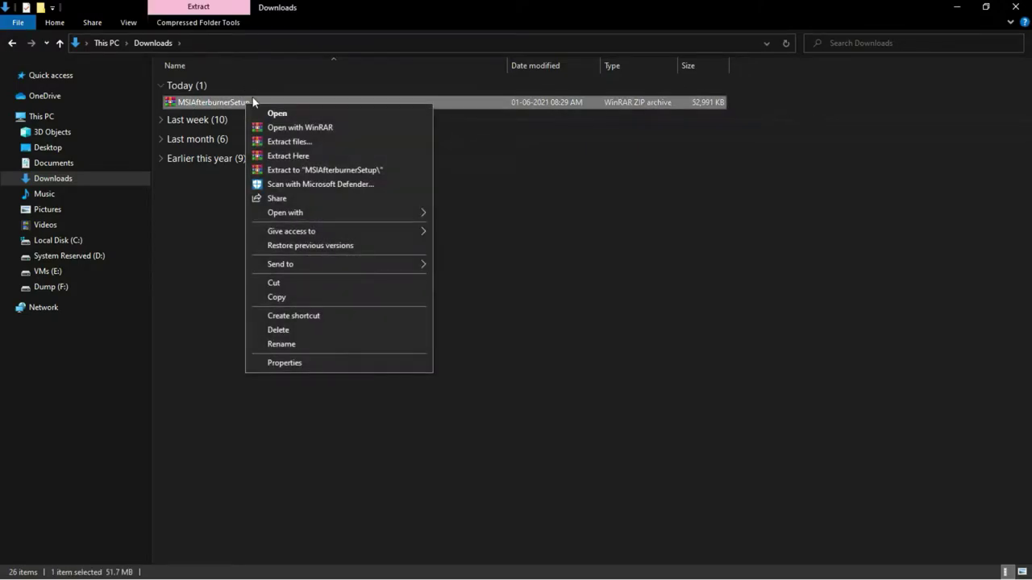
left_click(306, 170)
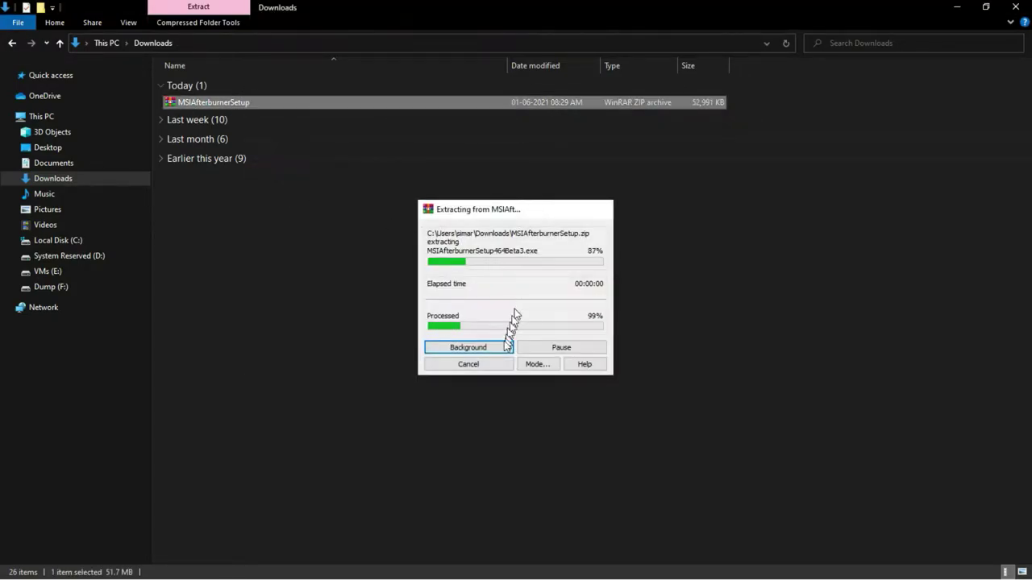
left_click(206, 105)
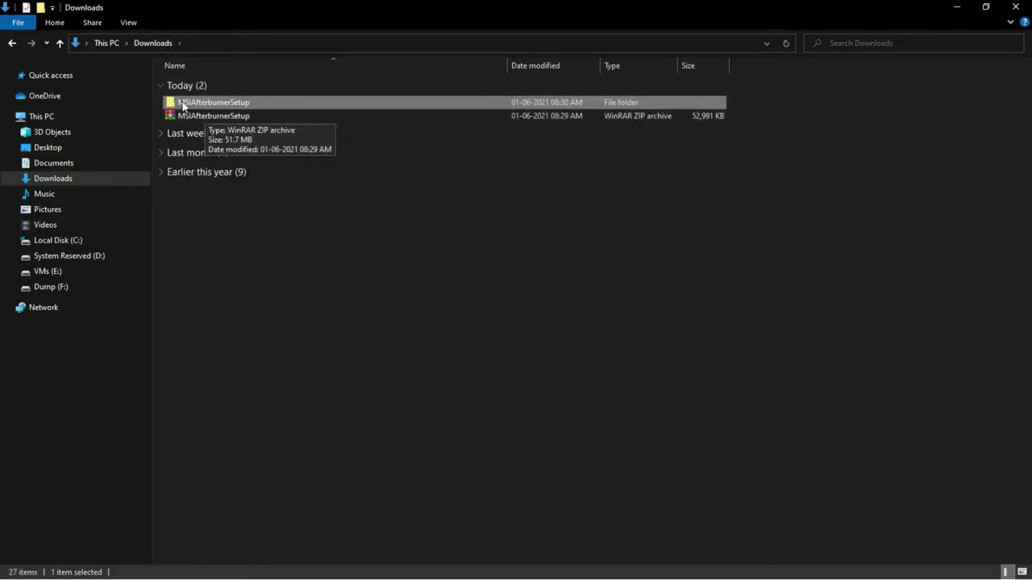
double_click(267, 107)
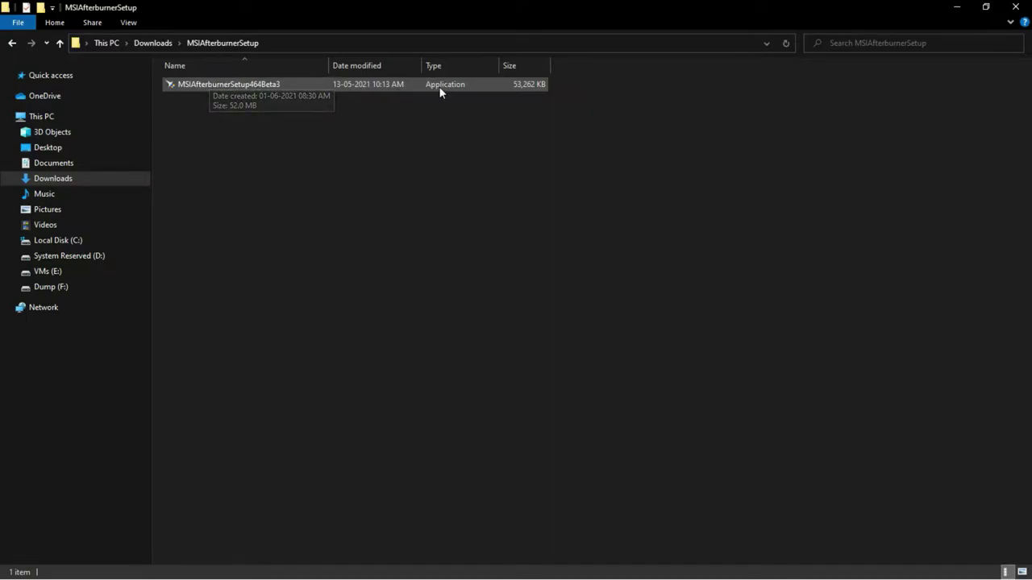
Step: Run MSIAfterburnerSetup464Beta3 as administrator and accept English as the installer language
right_click(296, 85)
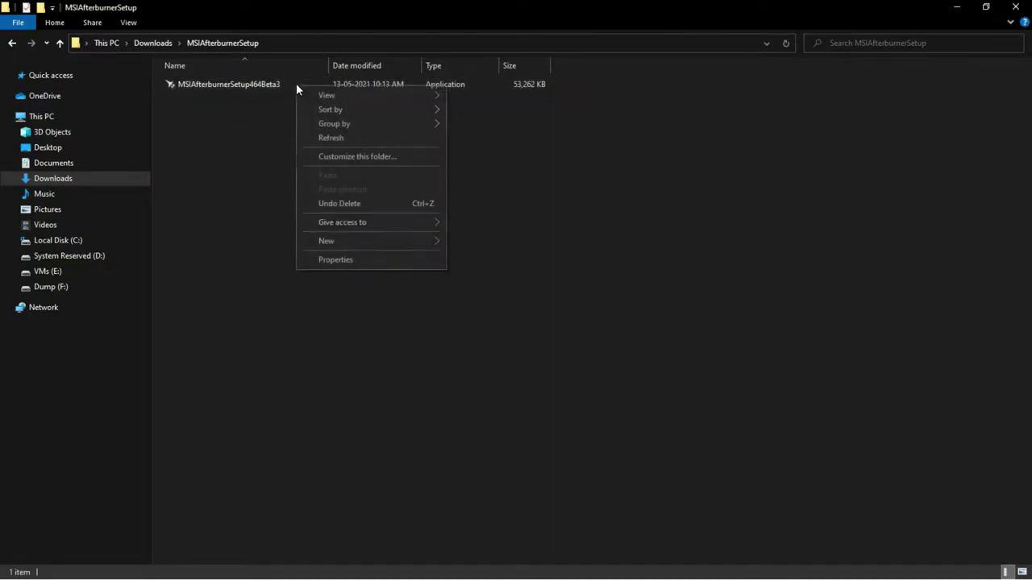
right_click(270, 88)
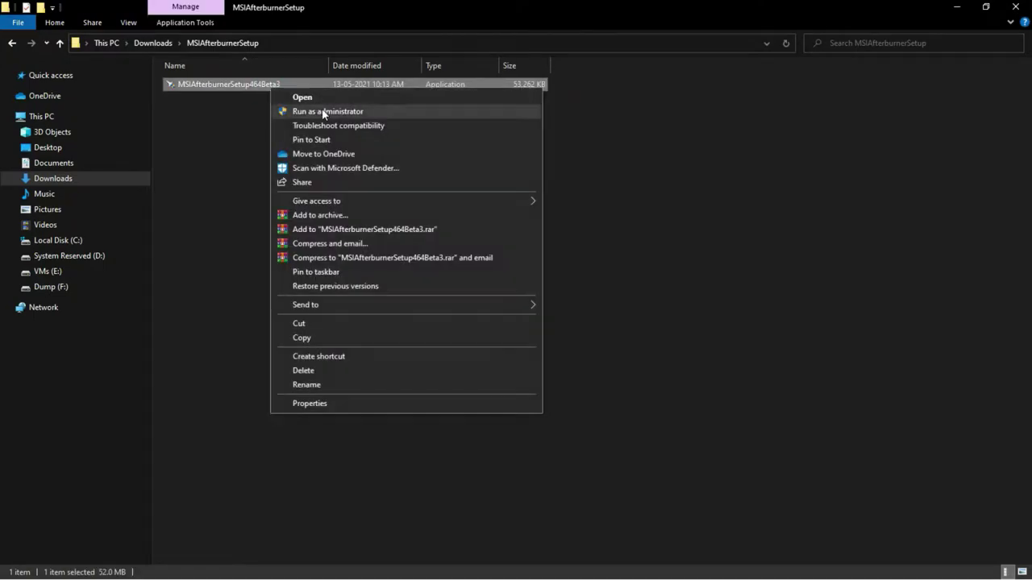
left_click(323, 111)
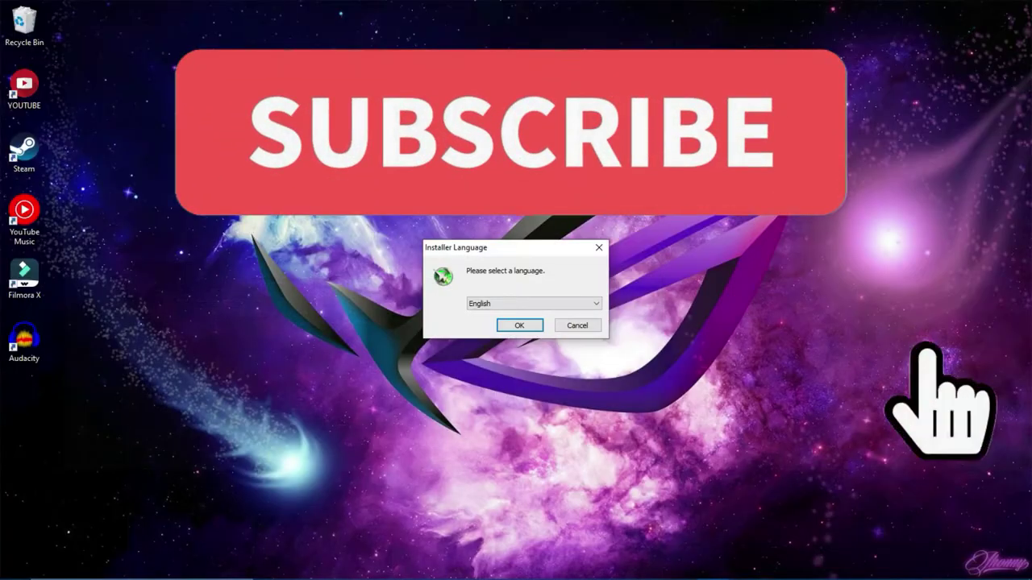
left_click(520, 327)
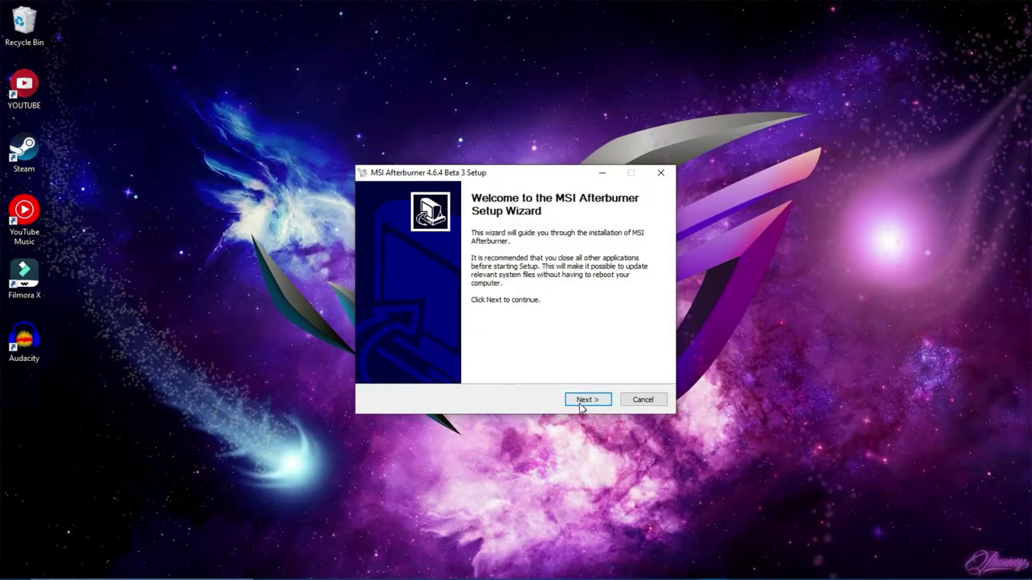
Step: Accept the licence and install MSI Afterburner with RivaTuner Statistics Server, keeping the default destination and Start Menu folders
left_click(581, 400)
left_click(450, 361)
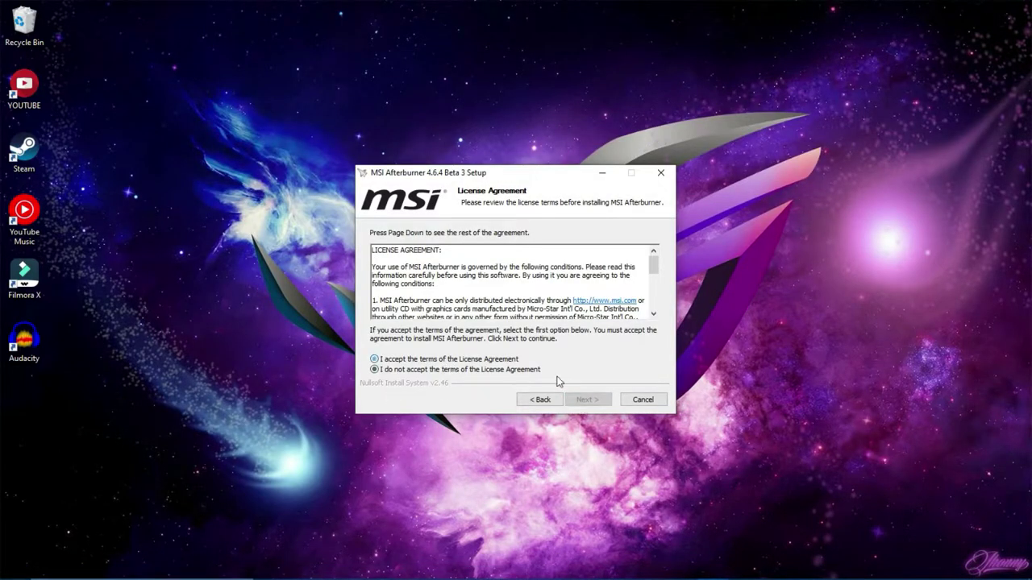
left_click(584, 399)
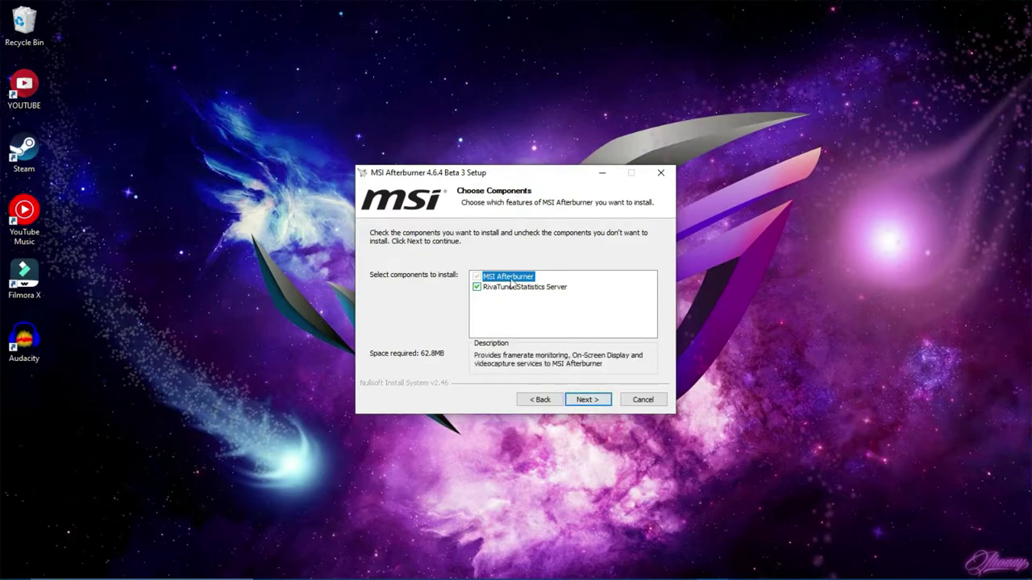
left_click(588, 400)
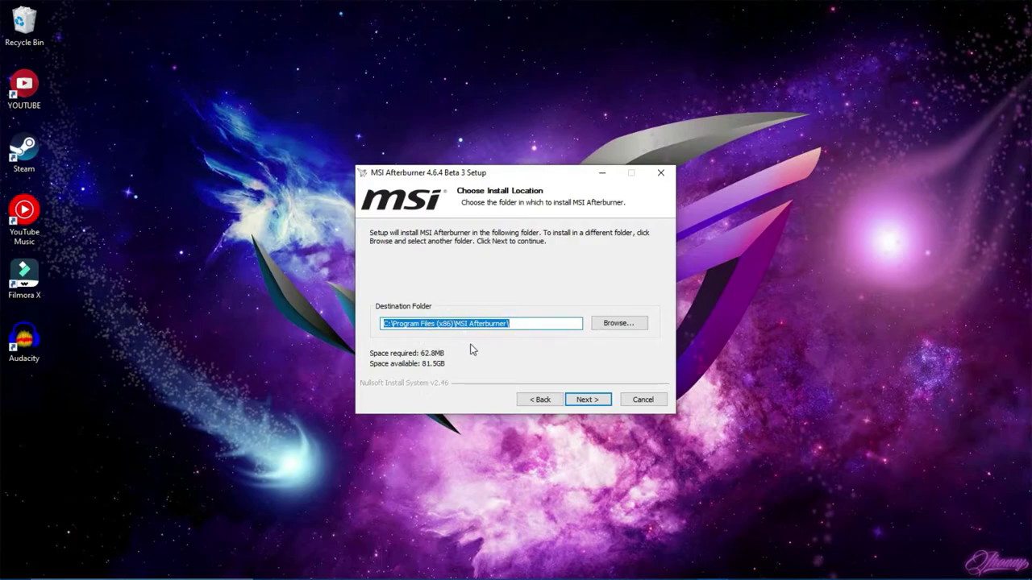
left_click(598, 403)
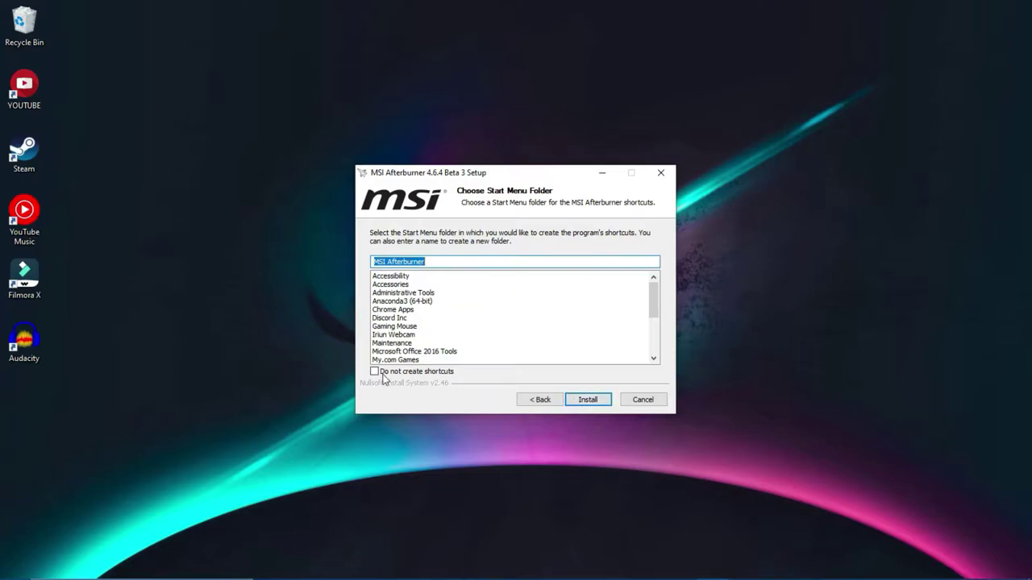
left_click(584, 399)
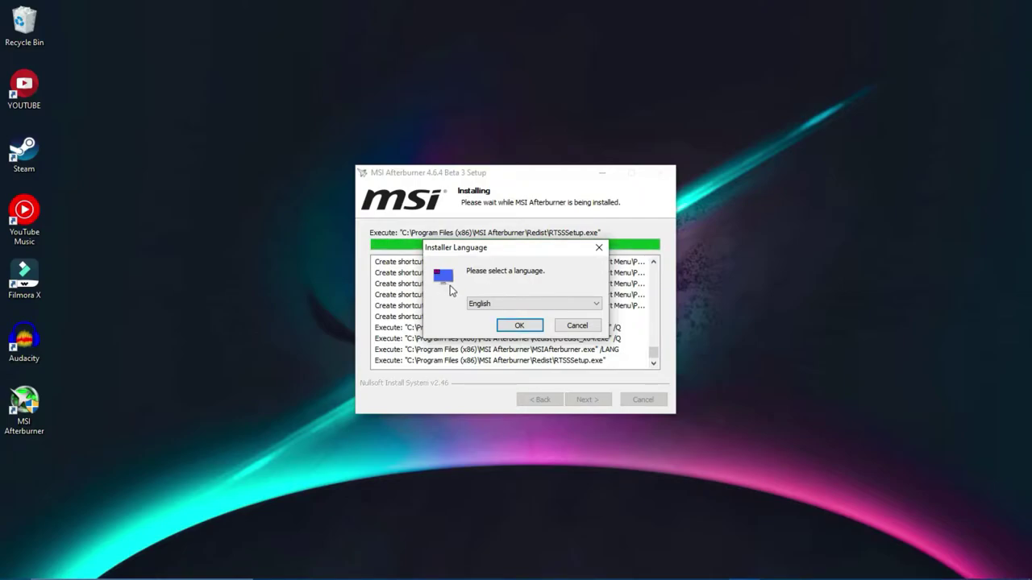
Step: Install RivaTuner Statistics Server in English, accepting the licence and keeping the default destination folder
left_click(511, 331)
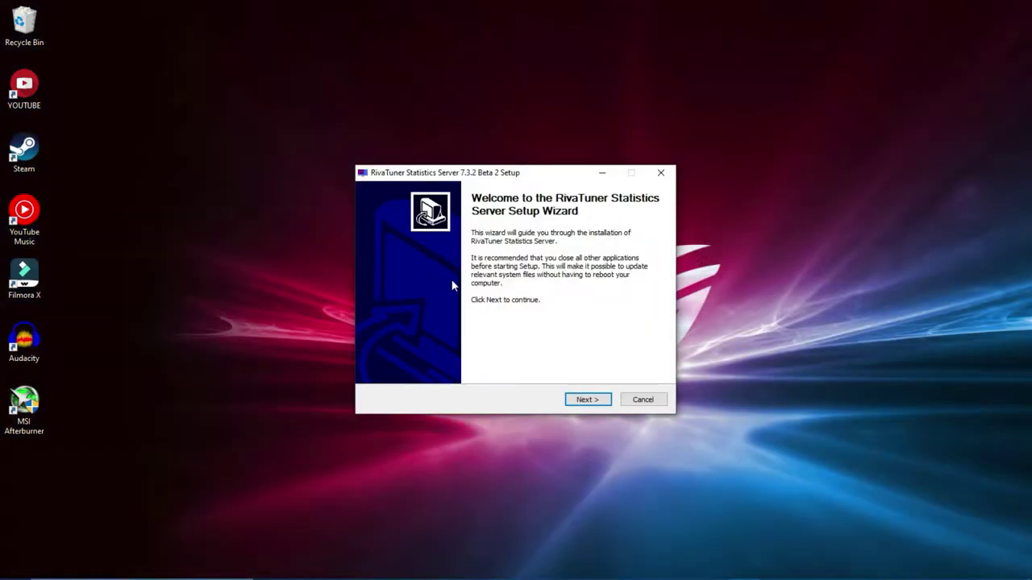
left_click(593, 403)
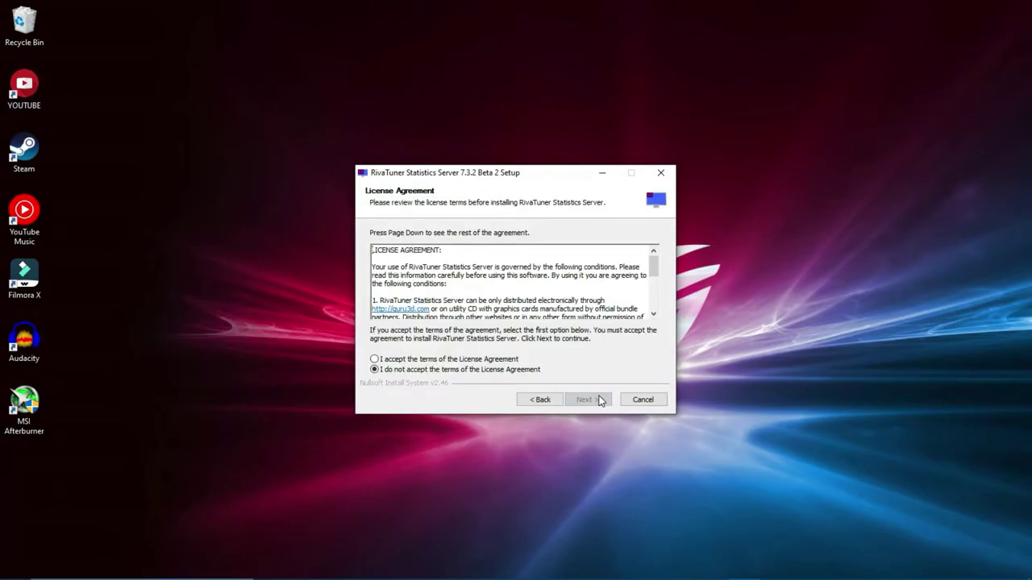
left_click(374, 359)
left_click(587, 400)
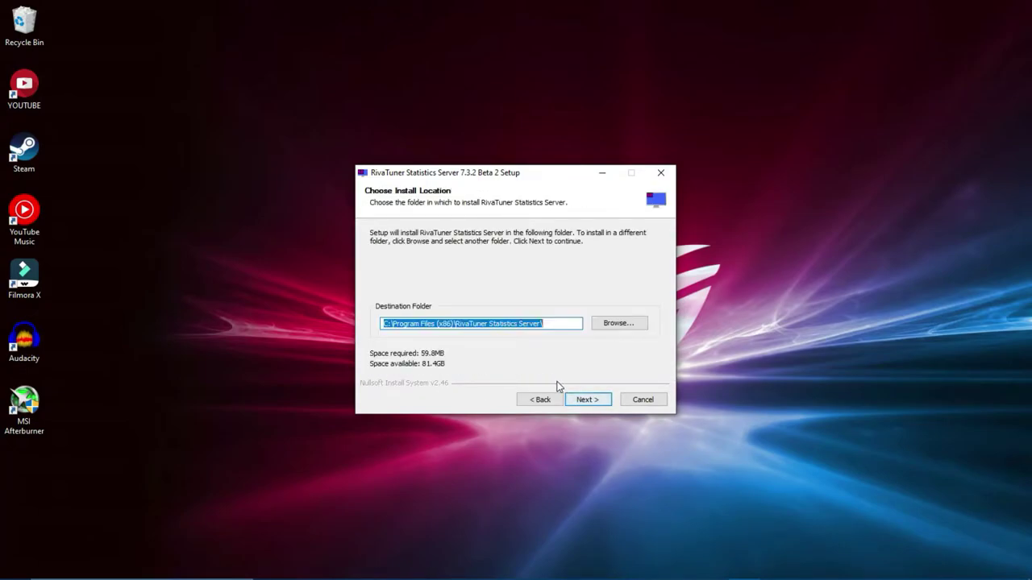
left_click(594, 404)
left_click(593, 400)
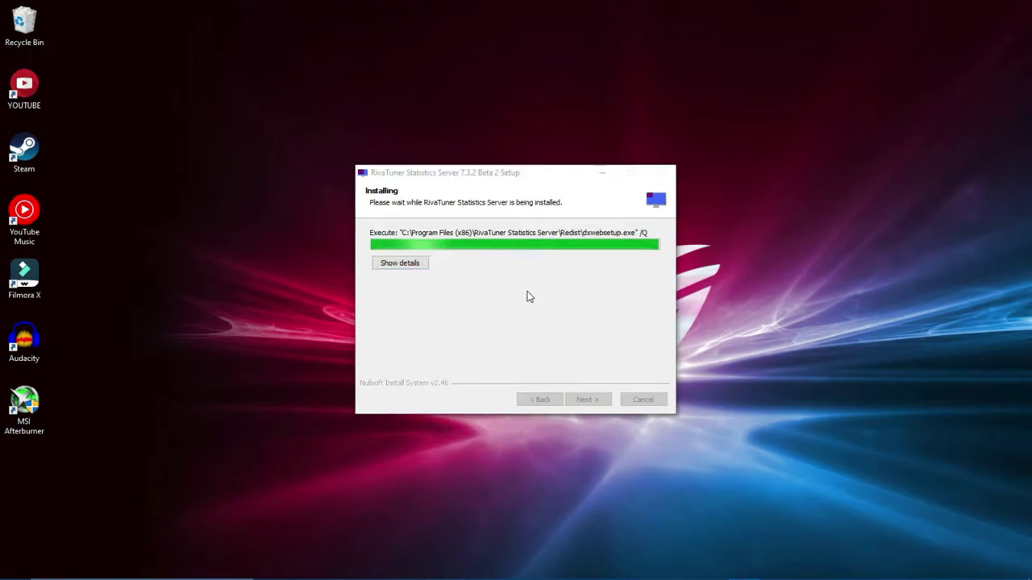
Step: Finish the RivaTuner Statistics Server and MSI Afterburner setup wizards, with Run MSI Afterburner enabled
left_click_drag(465, 179, 786, 179)
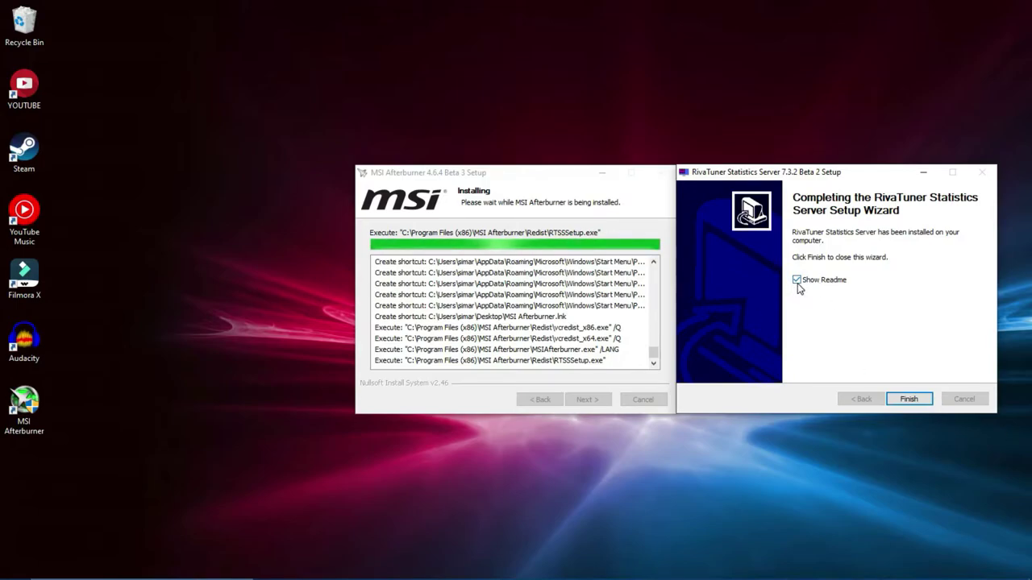
key("Return")
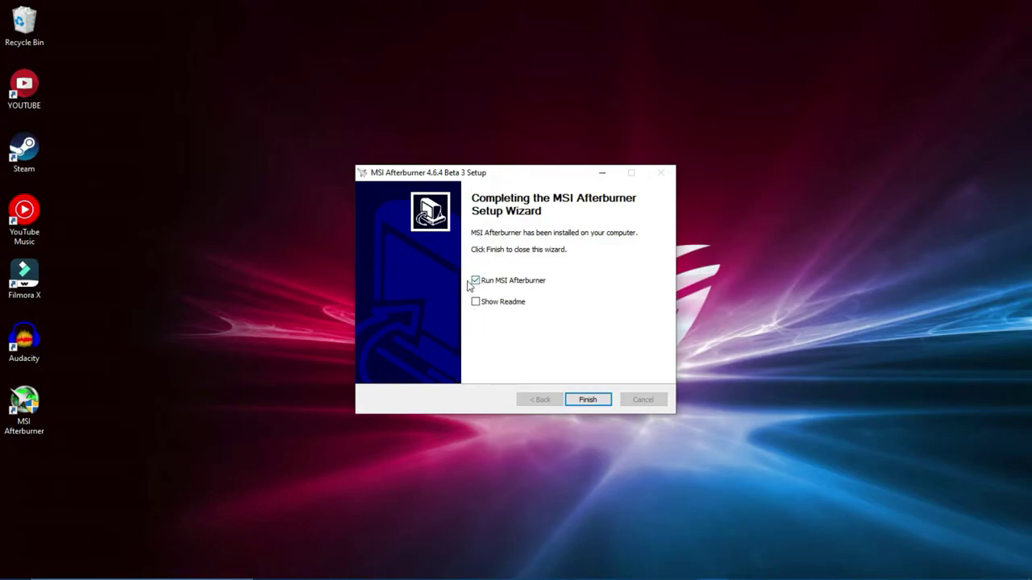
left_click(588, 399)
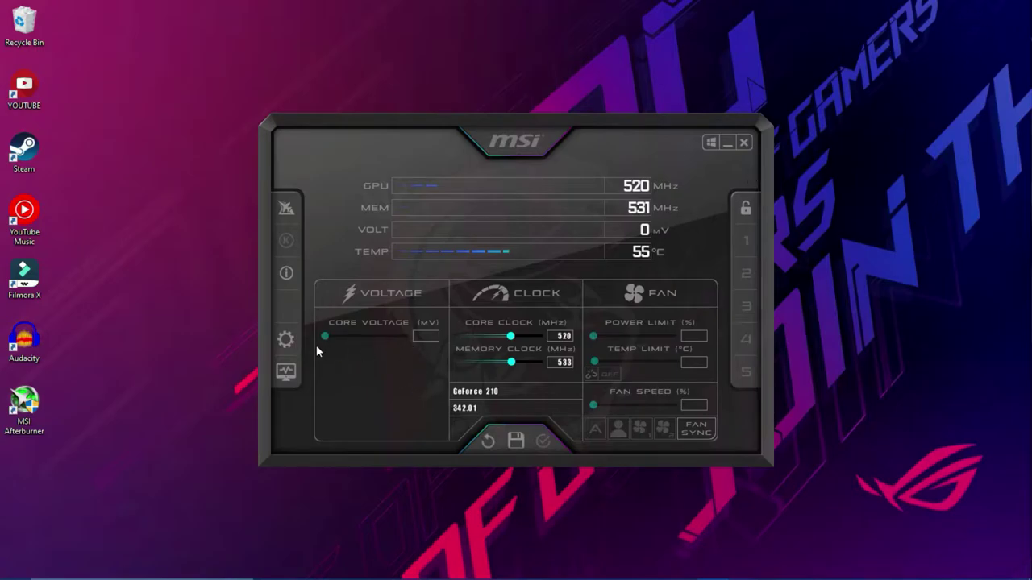
Step: Open the Afterburner properties and check the master graphics processor options, keeping GPU1 : GeForce 210
left_click(286, 342)
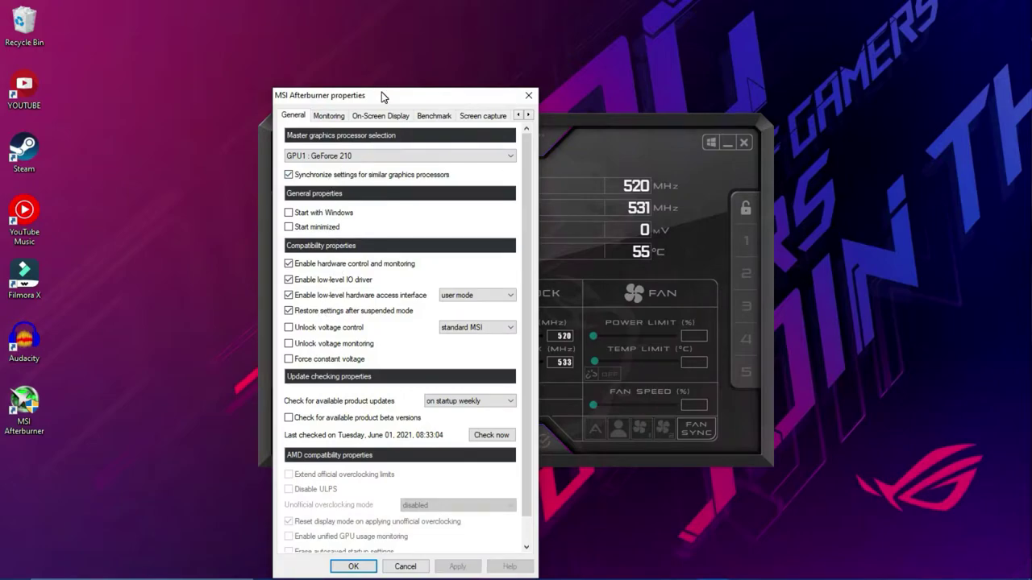
left_click_drag(383, 97, 518, 35)
left_click(507, 93)
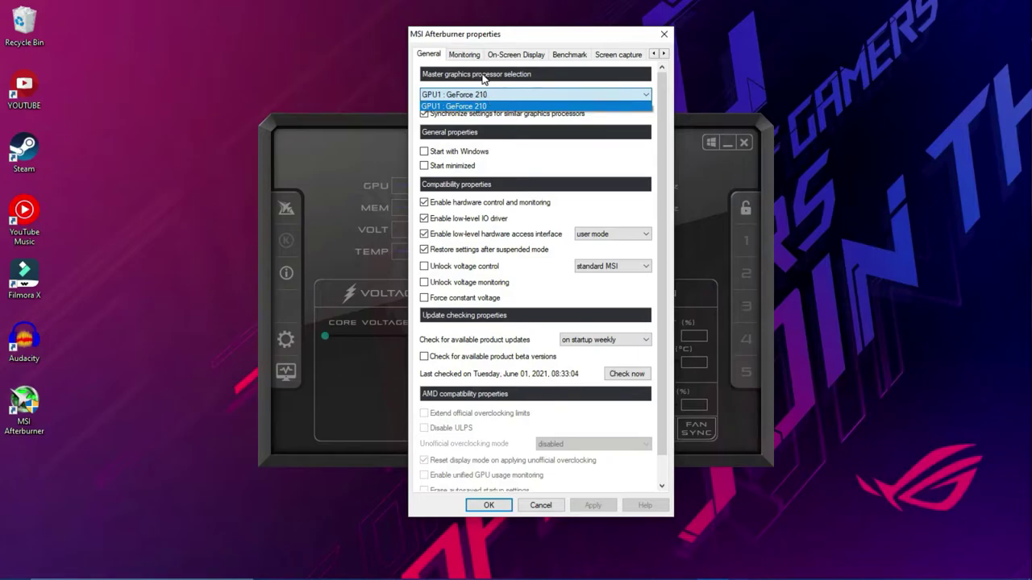
left_click(484, 78)
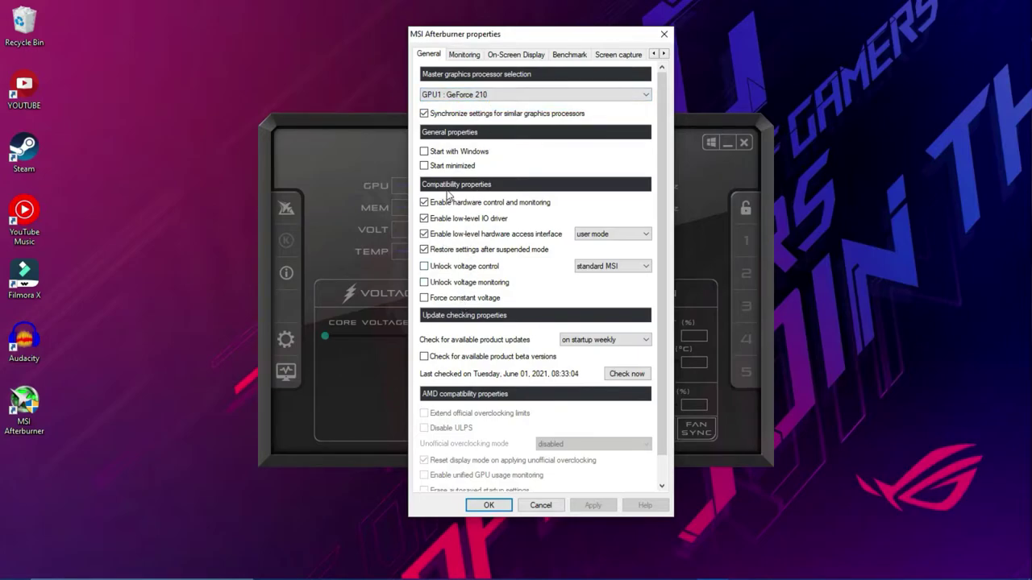
left_click(510, 94)
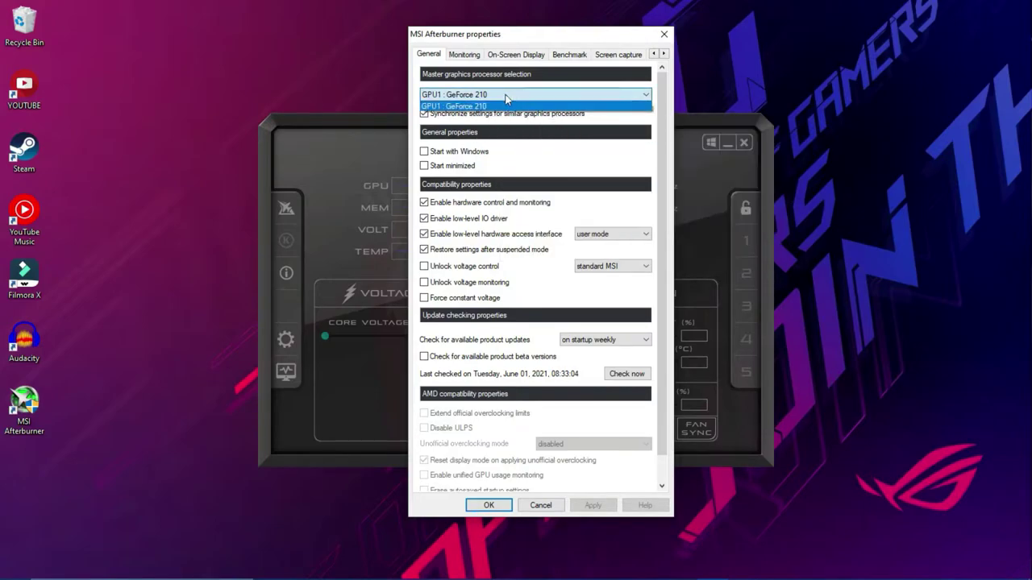
left_click(463, 91)
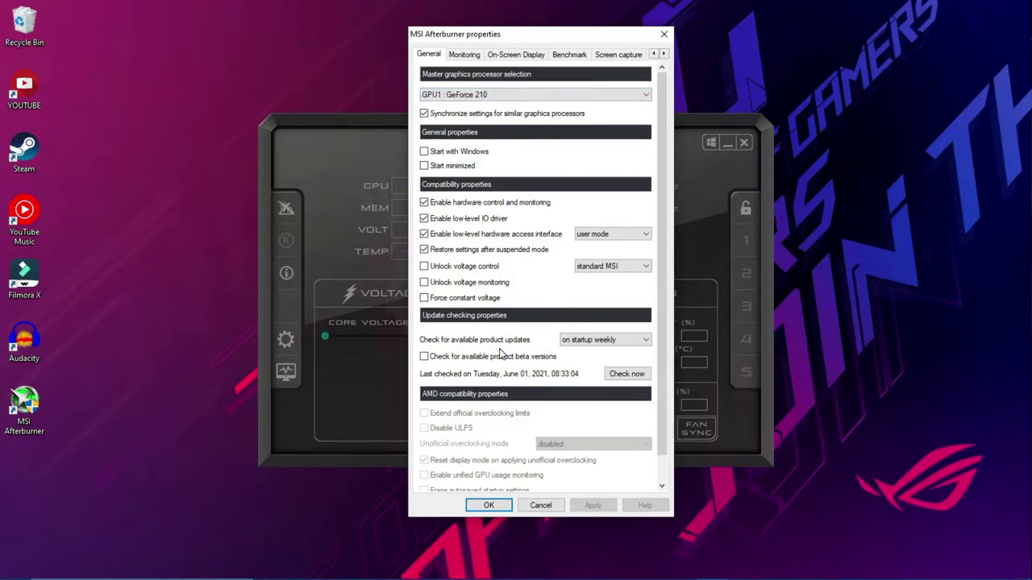
Step: Set the check for available product updates to never
left_click(609, 341)
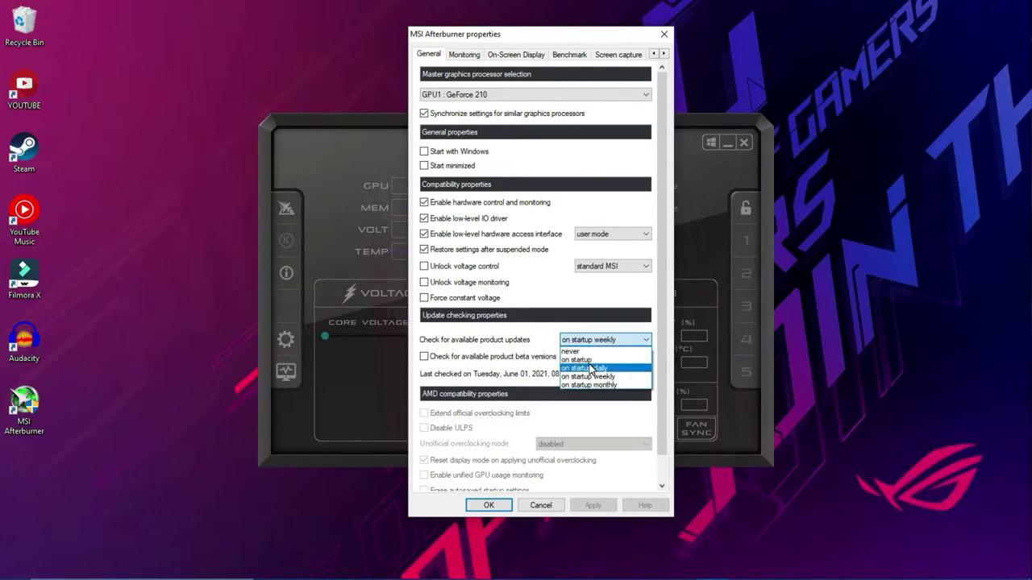
left_click(610, 352)
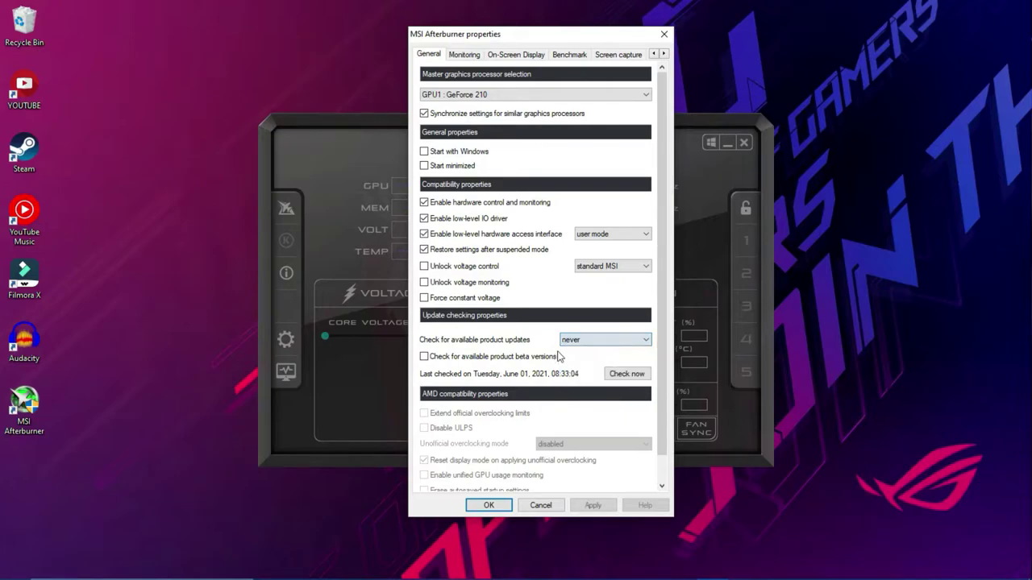
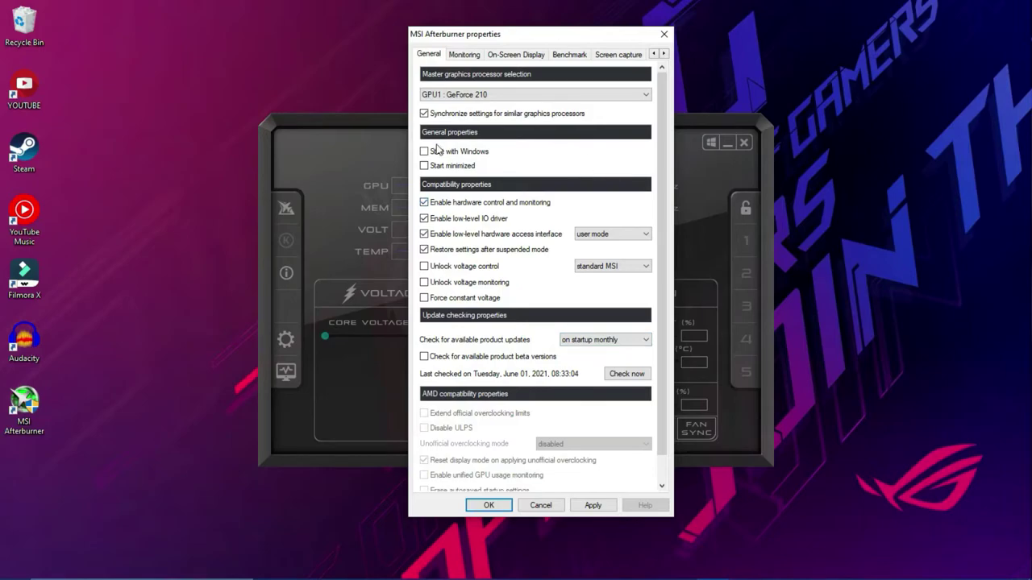
Step: In the monitoring properties, show the GPU temperature and GPU usage graphs in the On-Screen Display
left_click(463, 56)
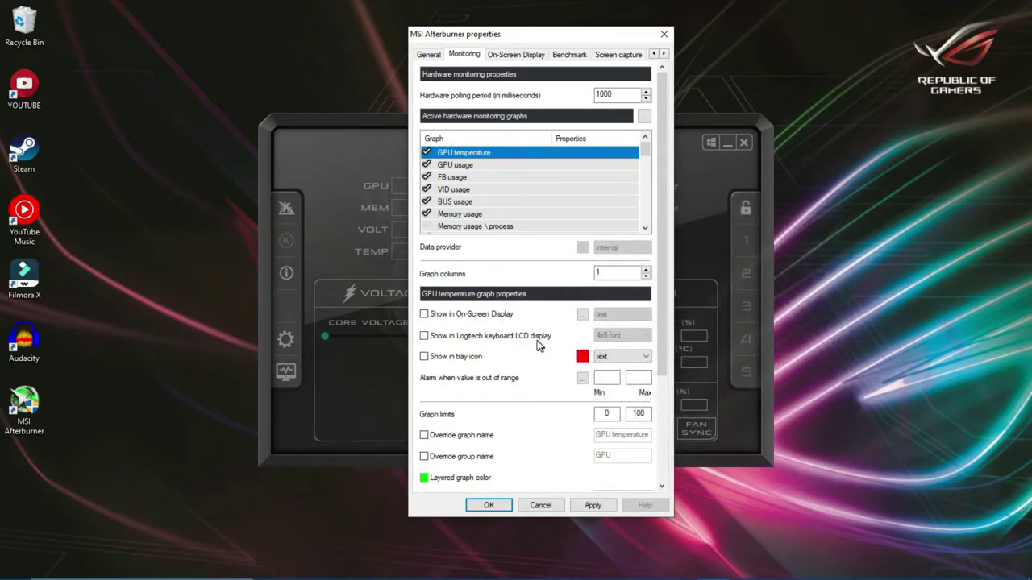
left_click(424, 315)
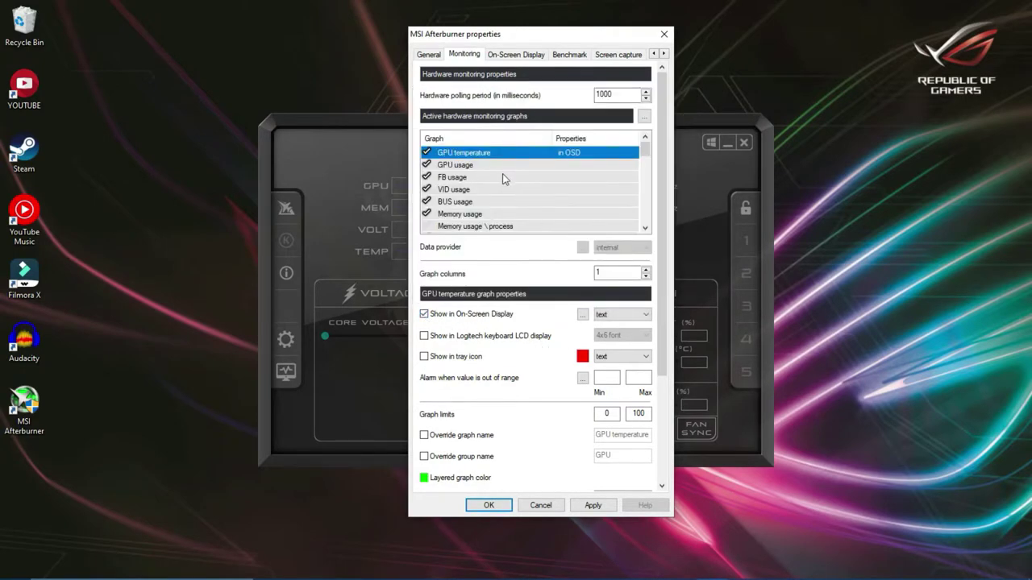
left_click(474, 165)
left_click(425, 315)
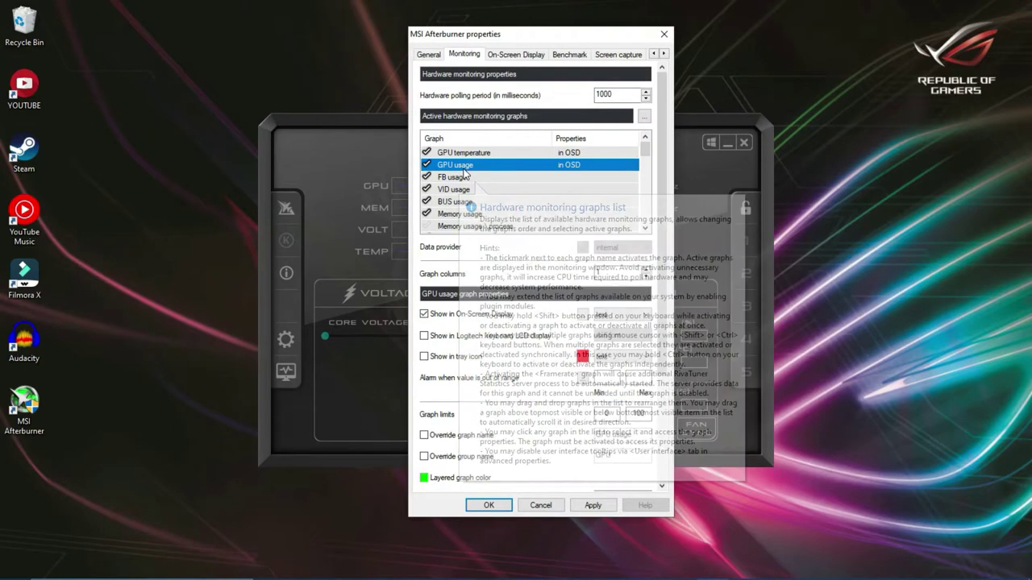
Step: Show the Memory usage graph in the On-Screen Display
scroll(515, 187, "down", 1)
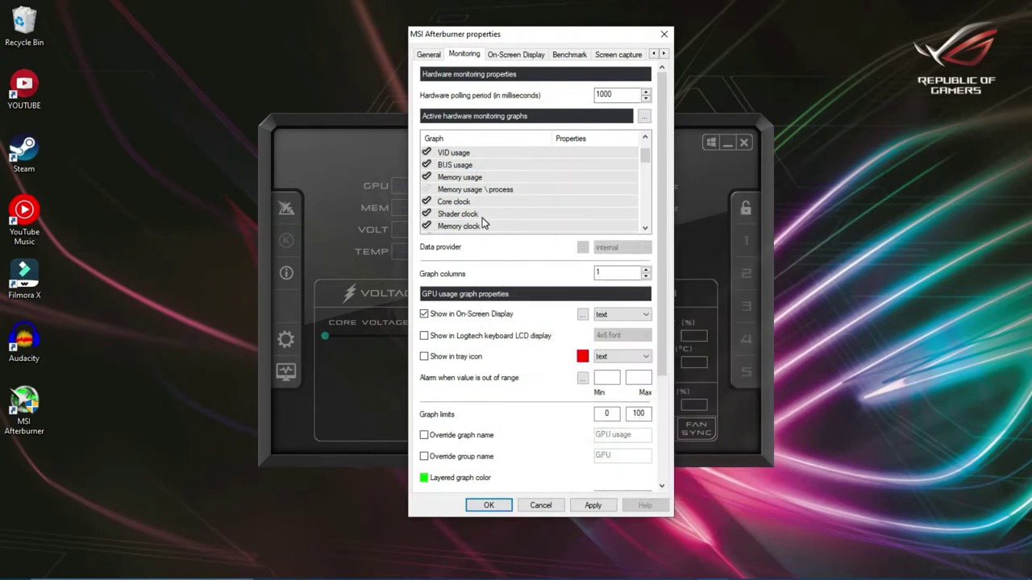
scroll(545, 191, "down", 1)
scroll(545, 191, "up", 1)
left_click(476, 178)
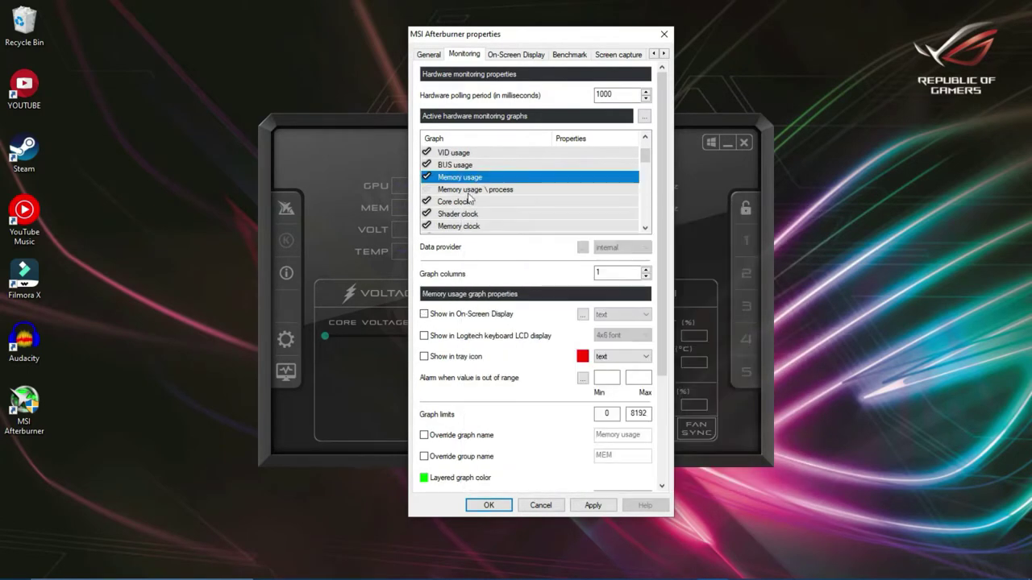
left_click(425, 314)
Step: Show the overall CPU temperature and CPU usage graphs in the On-Screen Display, without the individual core graphs
scroll(536, 218, "down", 2)
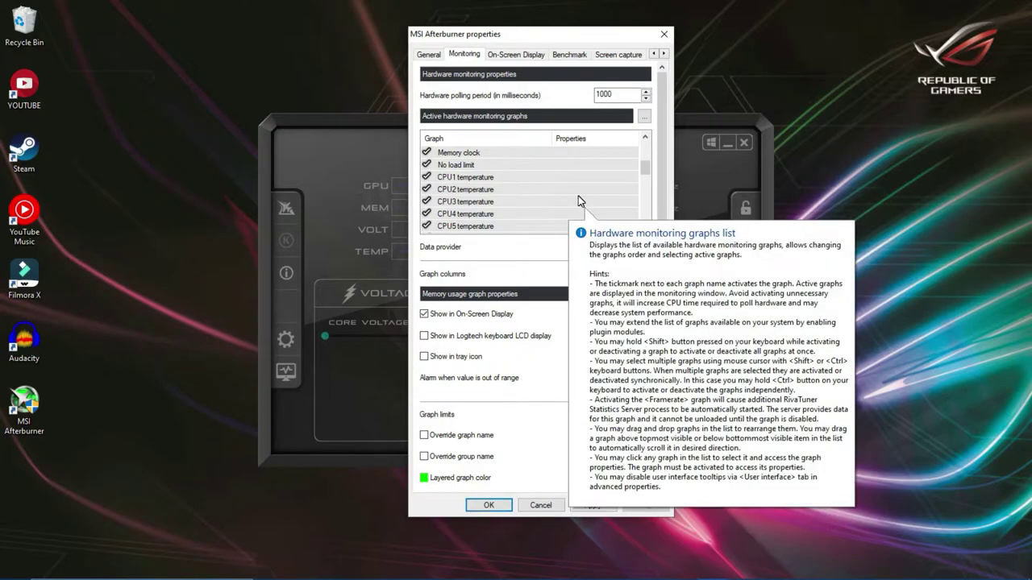
scroll(493, 213, "down", 1)
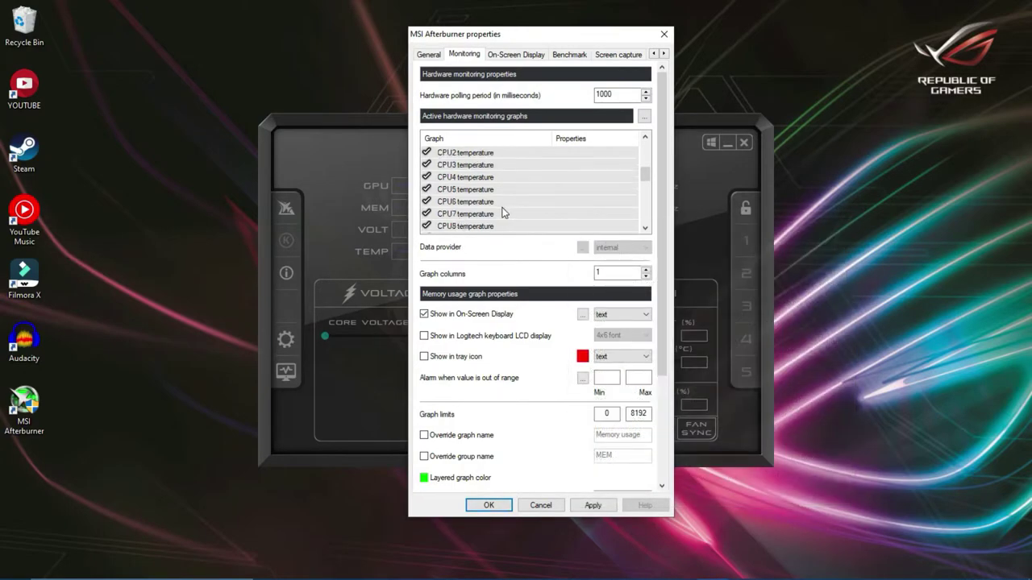
scroll(494, 200, "down", 1)
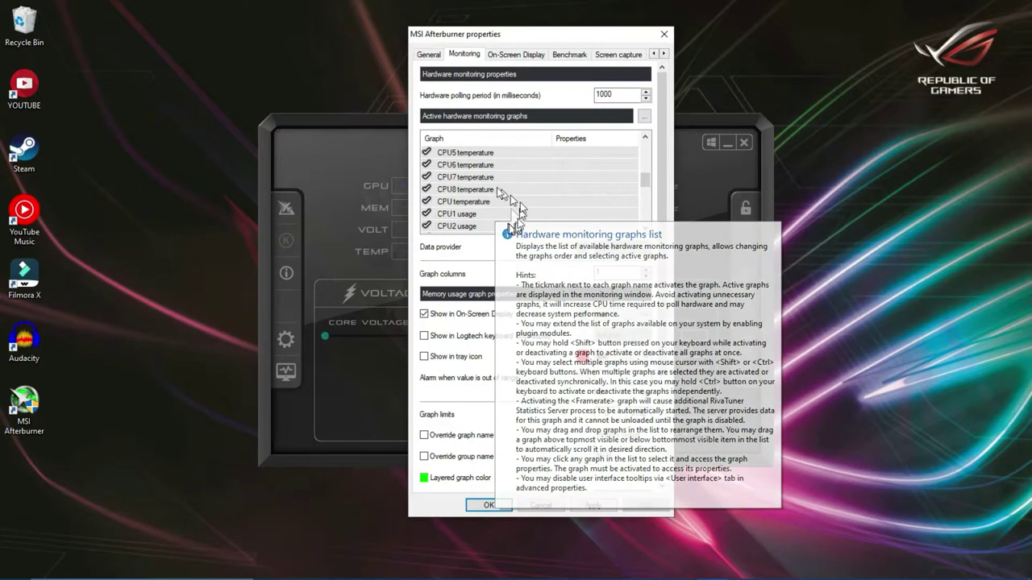
scroll(508, 194, "up", 1)
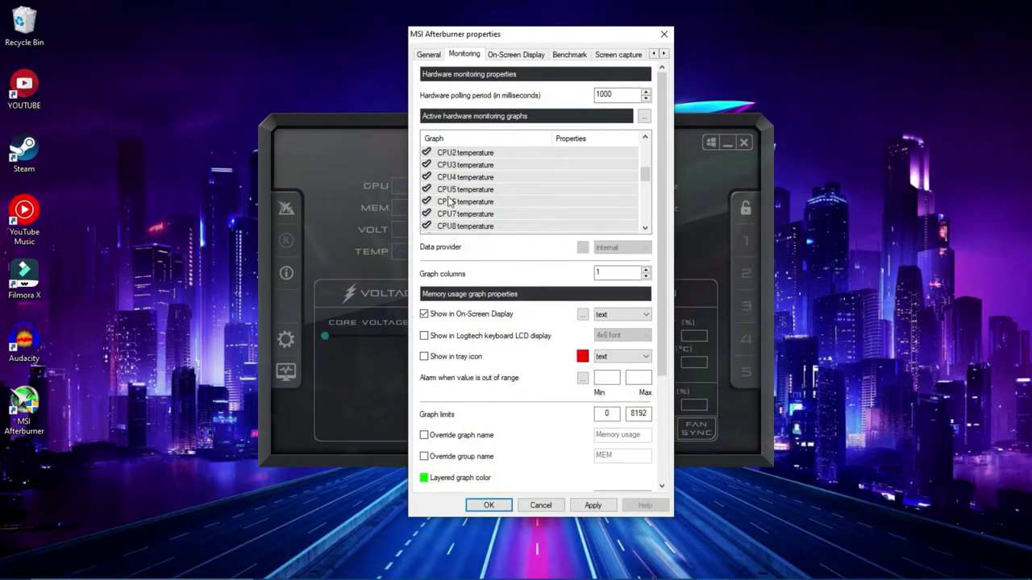
scroll(455, 197, "down", 2)
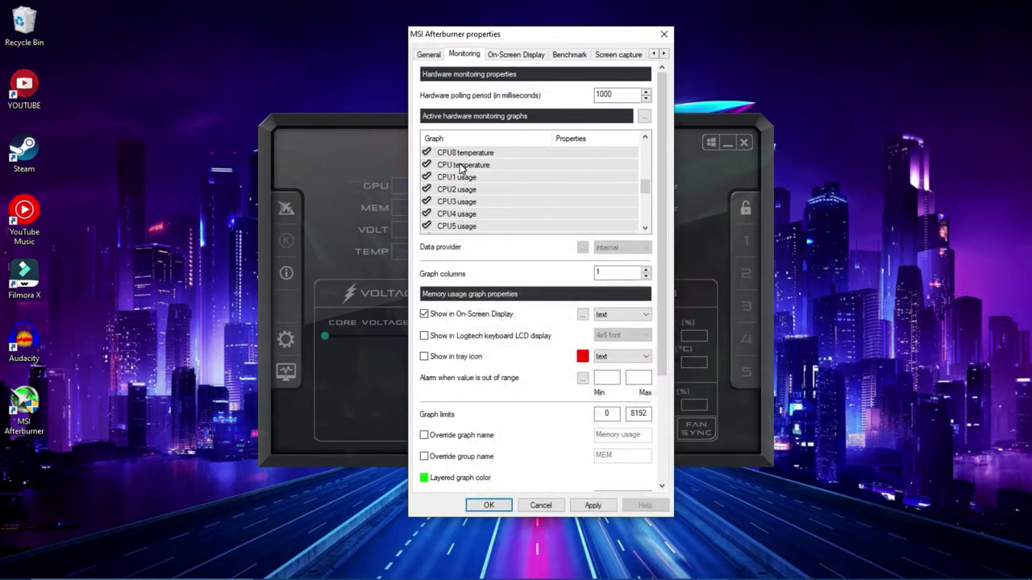
left_click(461, 166)
left_click(442, 316)
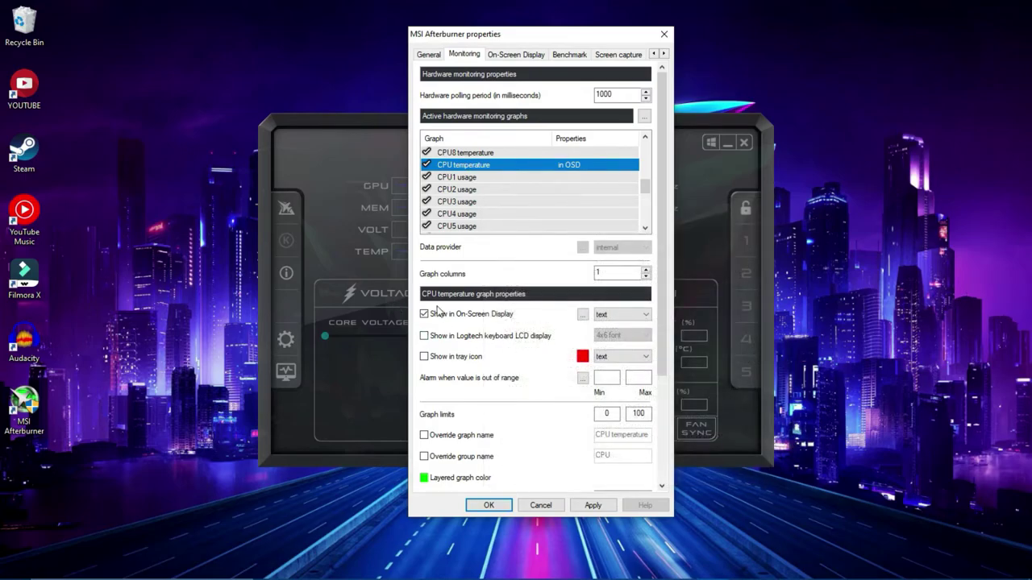
scroll(489, 227, "down", 2)
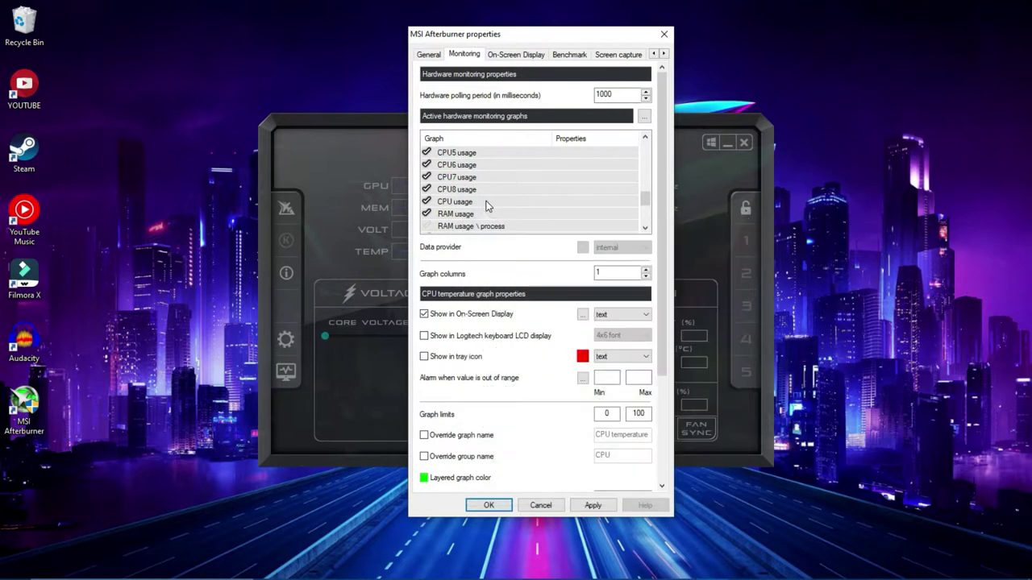
left_click(465, 202)
left_click(437, 316)
Step: Activate the Framerate graph, show it in the On-Screen Display, and apply the monitoring settings
scroll(503, 216, "down", 1)
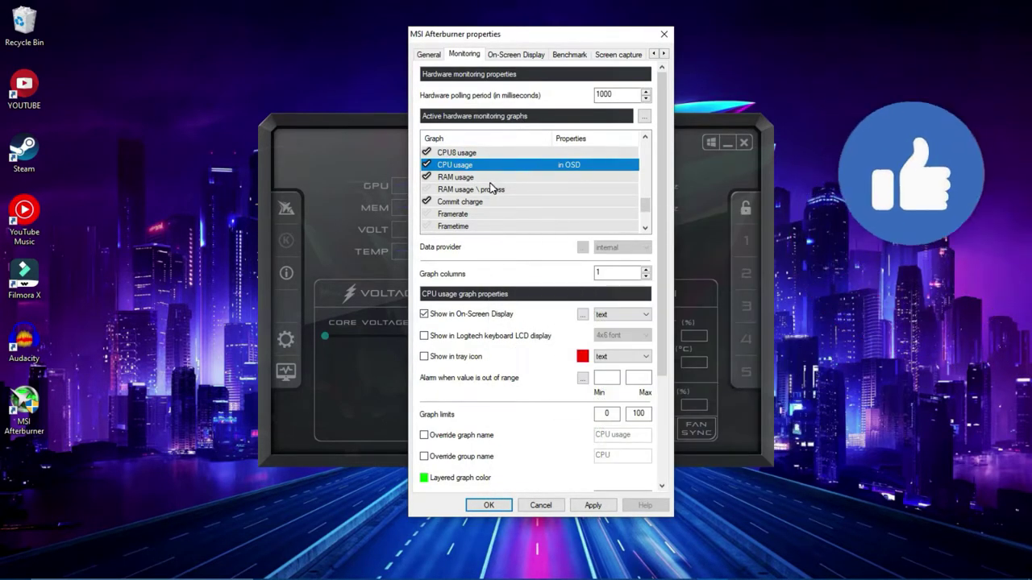
scroll(486, 208, "down", 1)
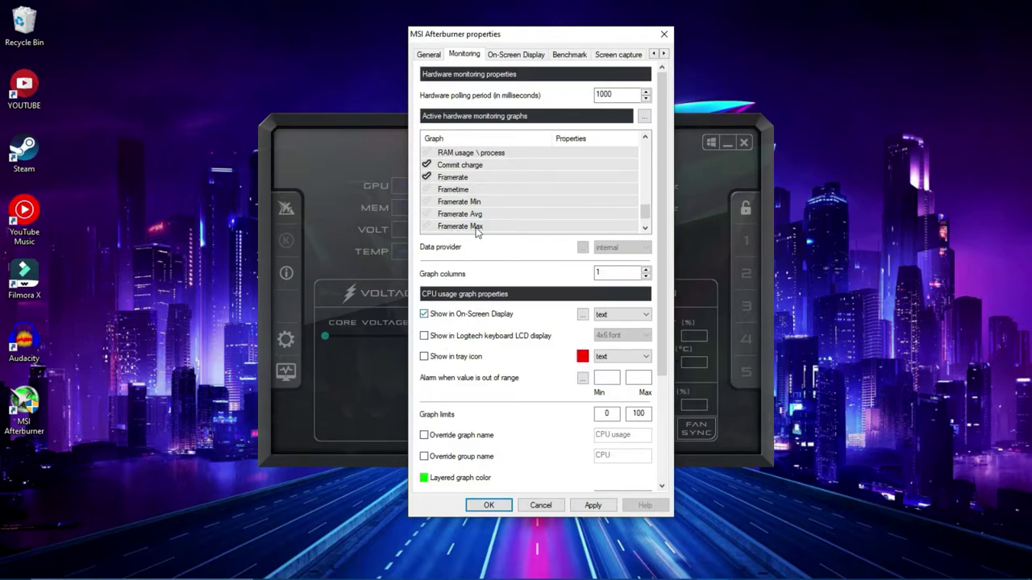
left_click(485, 178)
left_click(472, 316)
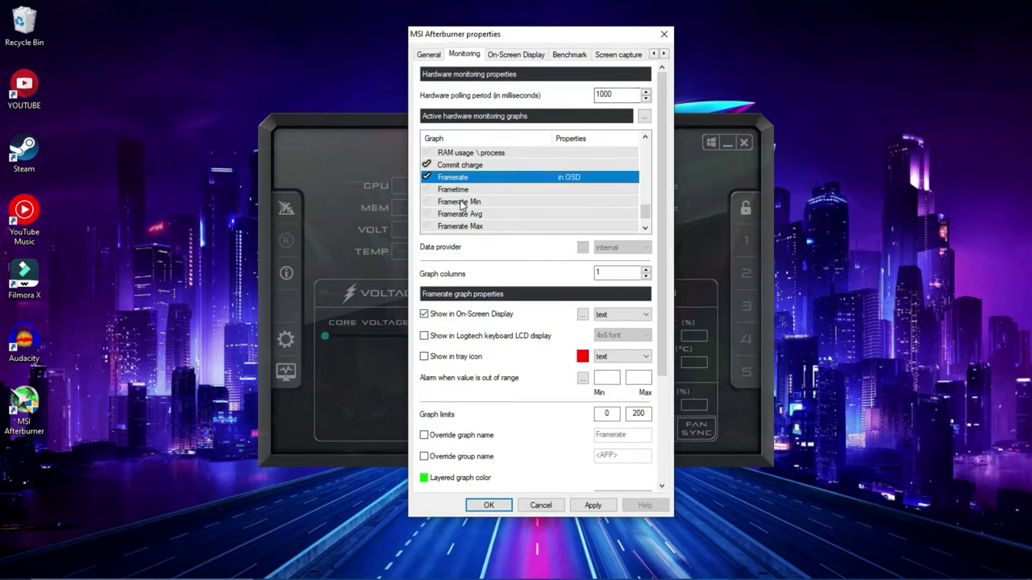
scroll(471, 194, "down", 1)
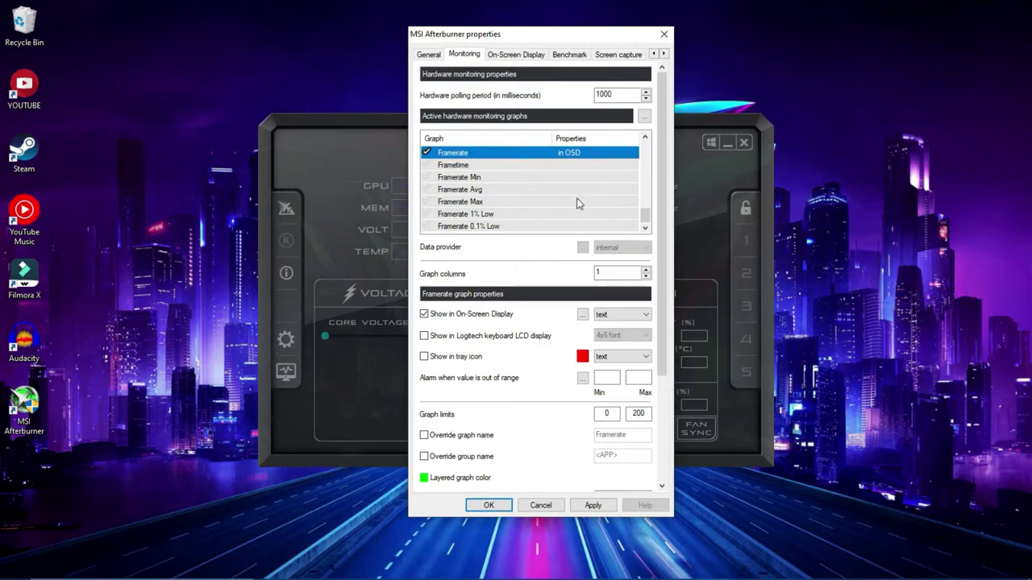
scroll(548, 210, "up", 2)
scroll(516, 186, "down", 2)
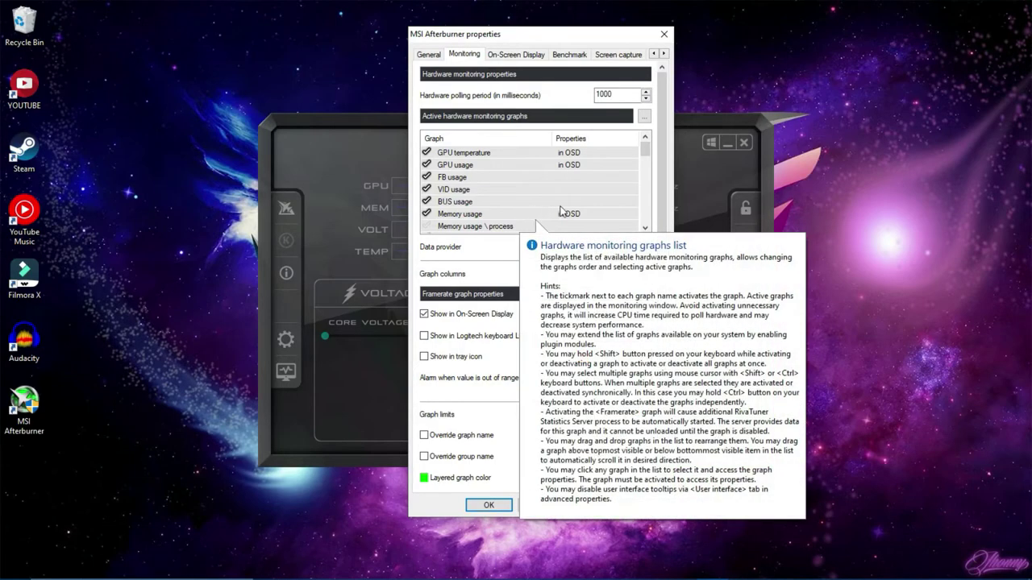
left_click(592, 506)
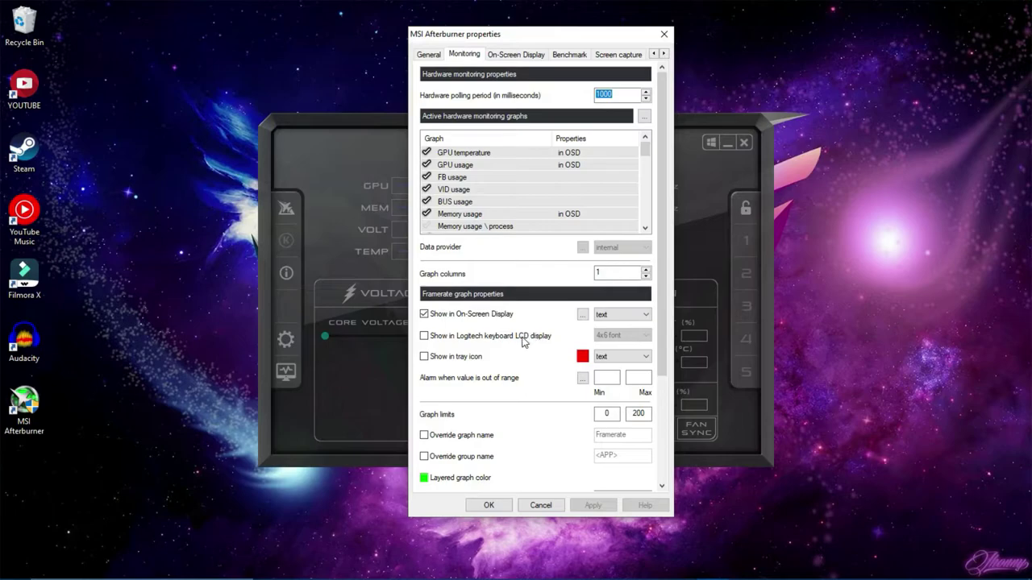
Step: Override the group name of the Framerate graph with FPS
left_click(466, 525)
left_click(607, 323)
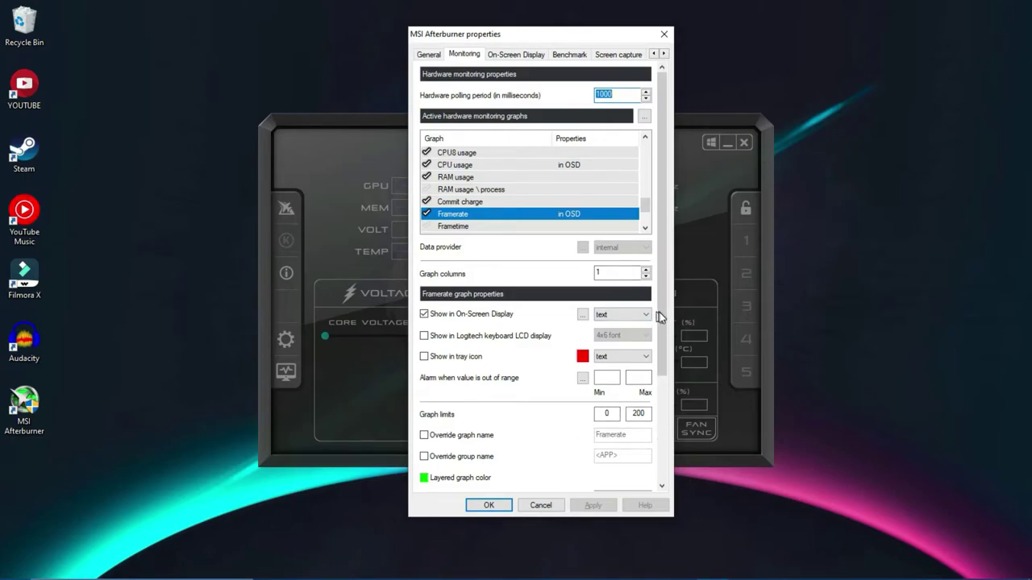
scroll(660, 316, "down", 3)
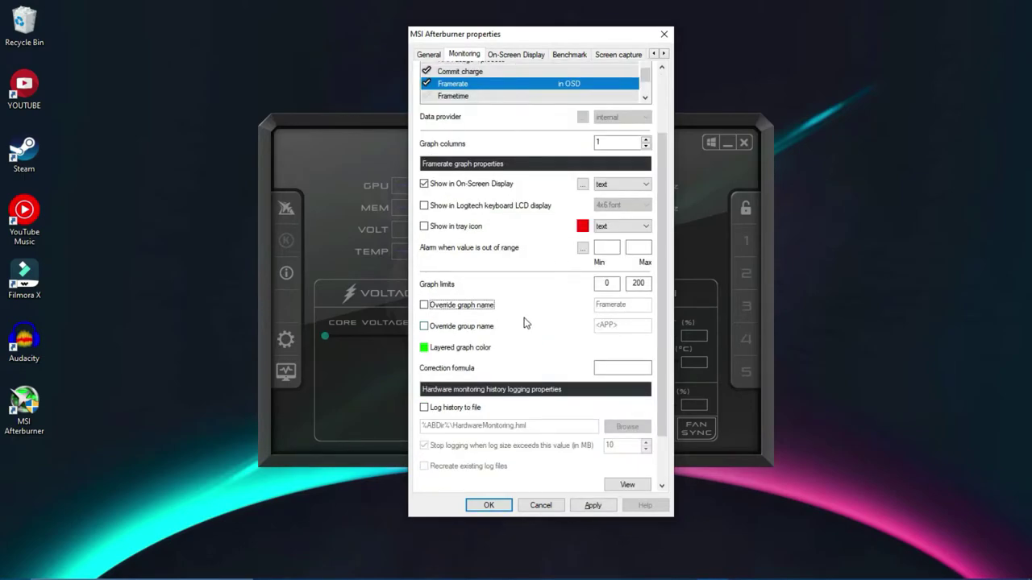
left_click(426, 333)
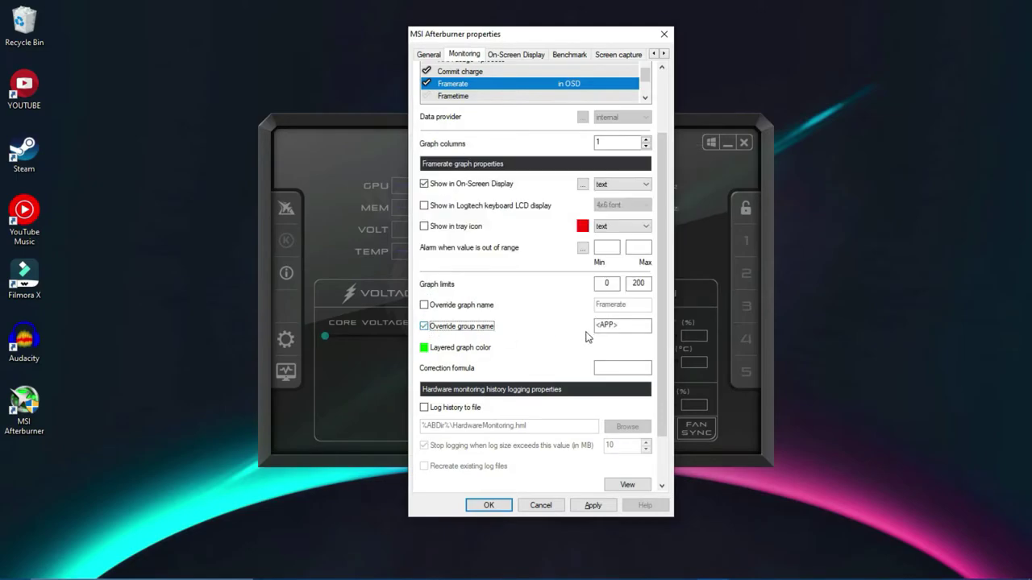
left_click_drag(623, 327, 583, 326)
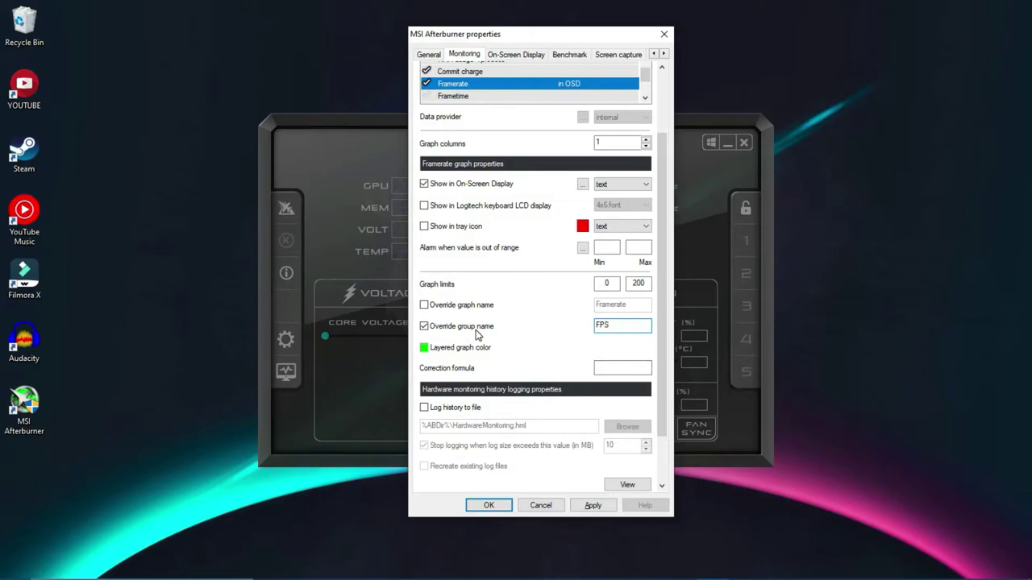
Step: Check the Framerate graph's On-Screen Display format options, keep text, and apply the changes
left_click(610, 186)
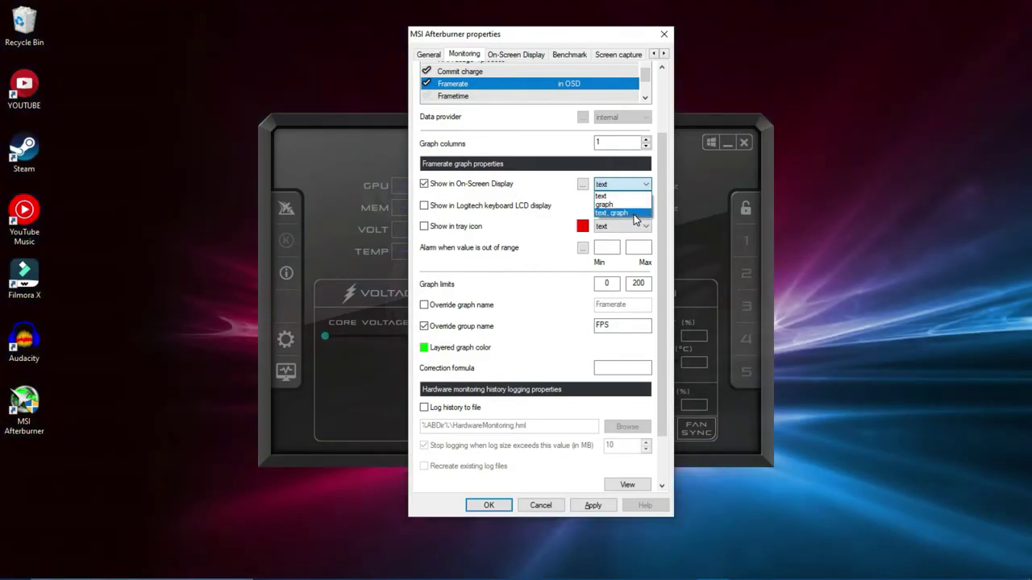
left_click(529, 290)
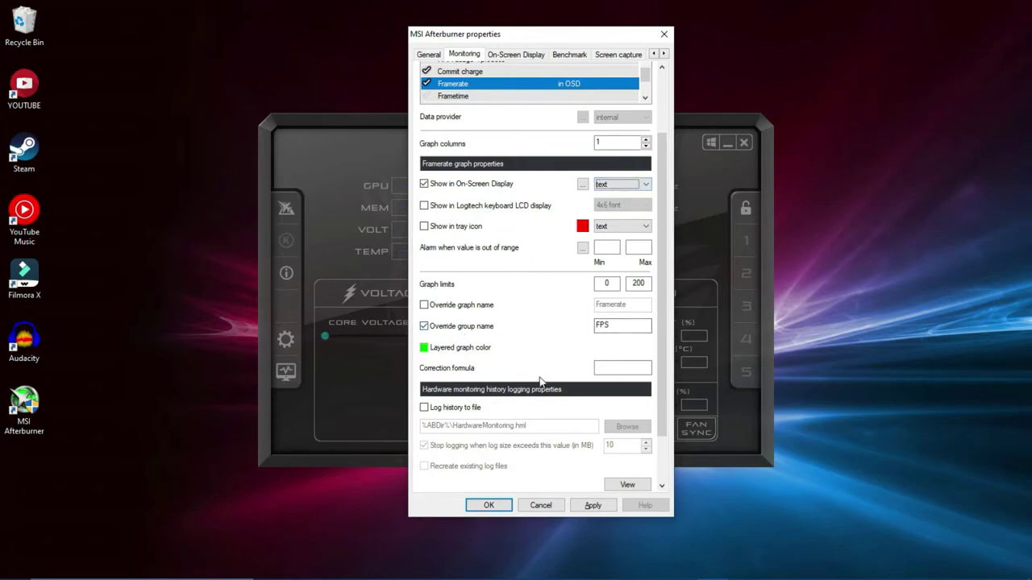
left_click(593, 506)
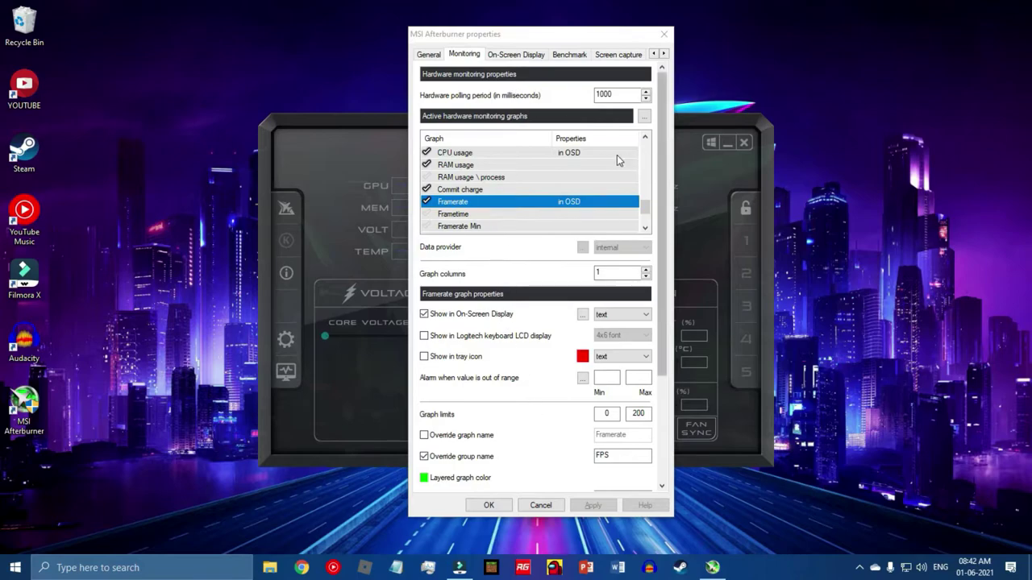
Step: Enable Show system time in the On-Screen Display properties and apply the change
left_click(663, 55)
left_click(662, 54)
left_click(663, 55)
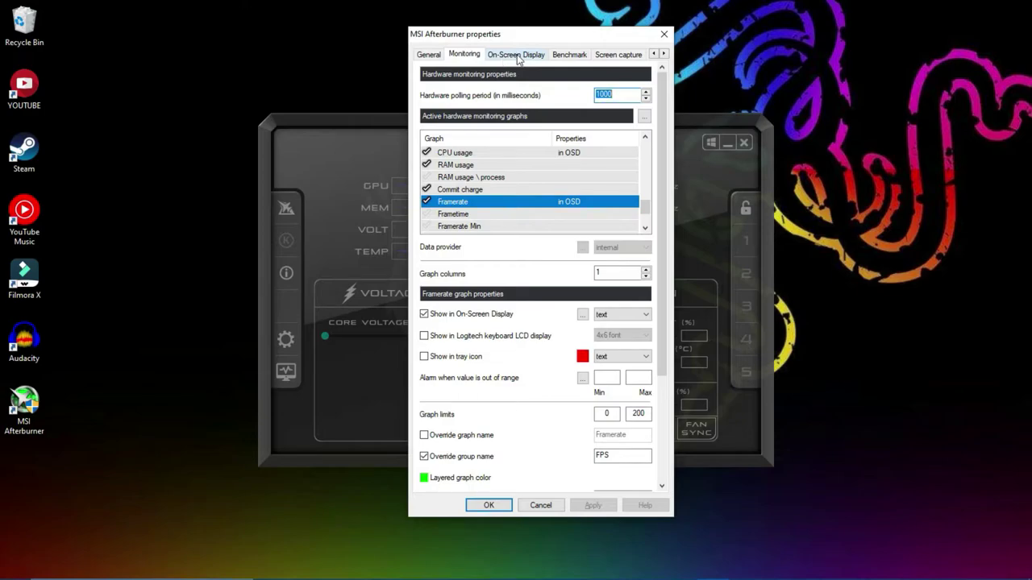
left_click(516, 55)
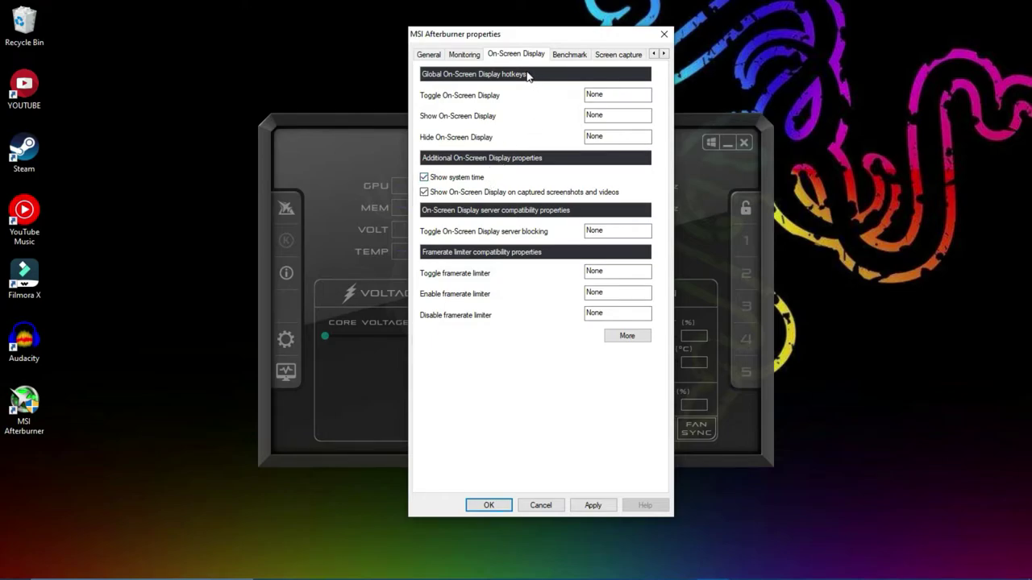
left_click(593, 505)
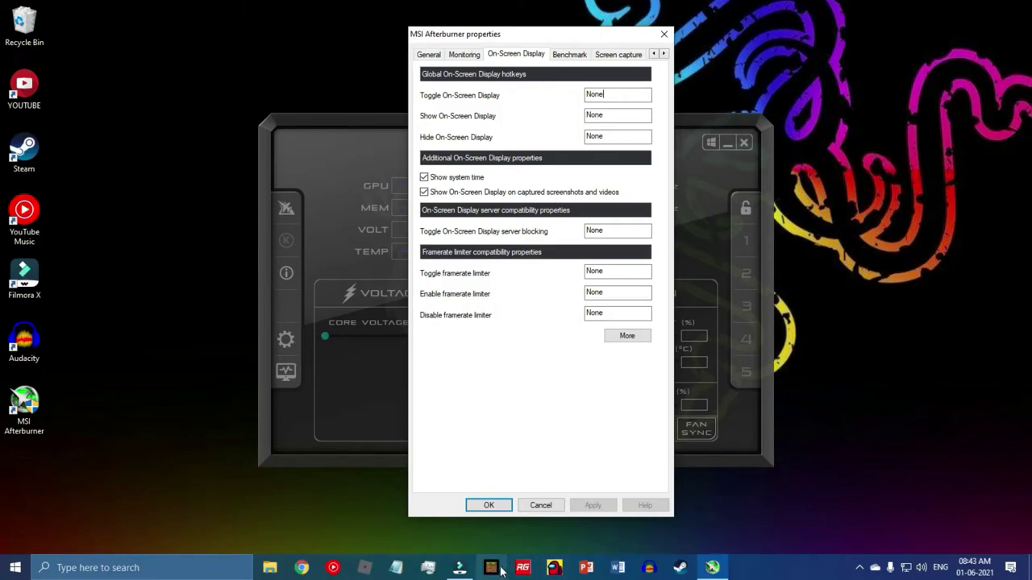
Step: Launch Minecraft and open the RivaTuner Statistics Server window
left_click(494, 568)
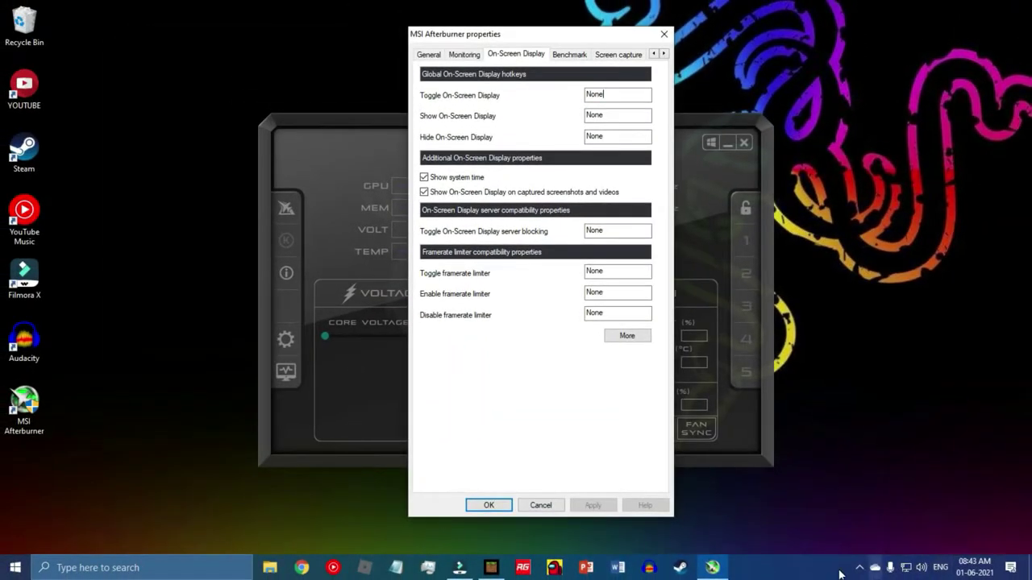
left_click(860, 569)
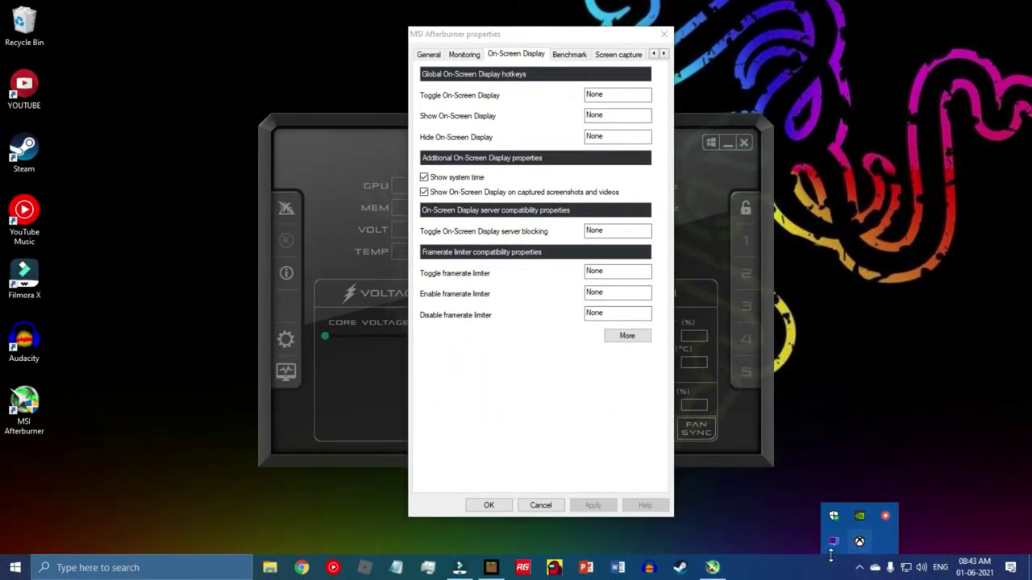
left_click(833, 545)
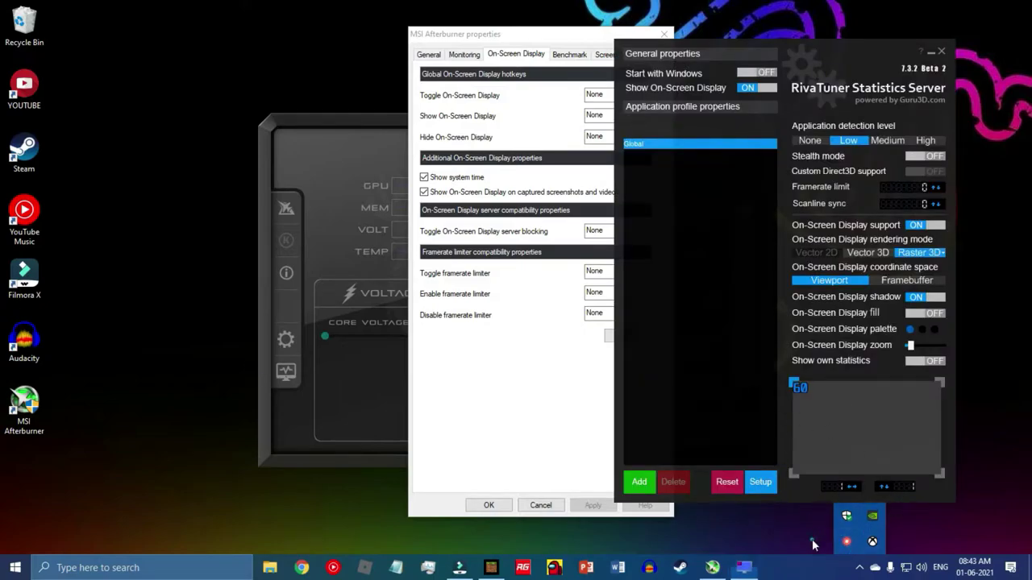
Step: Switch to Minecraft to check the overlay, and bring the RivaTuner Statistics Server window over the game
key("alt+Tab")
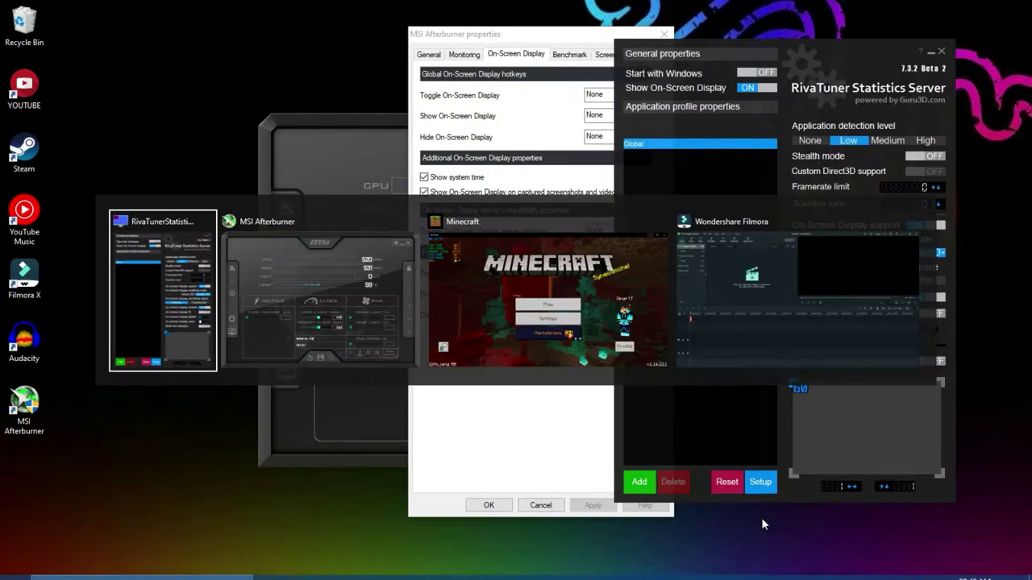
key("alt+Tab")
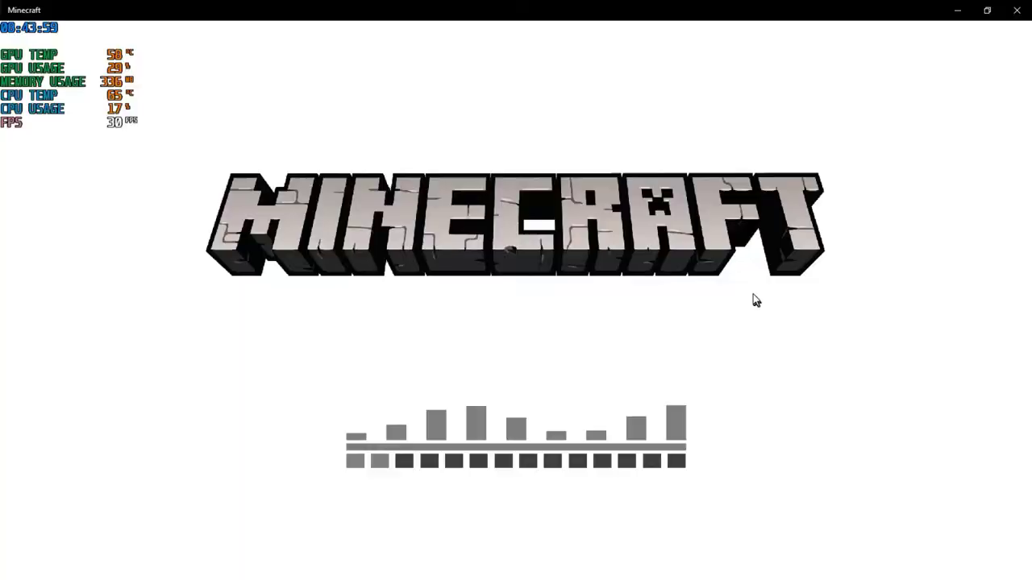
key("alt+Tab")
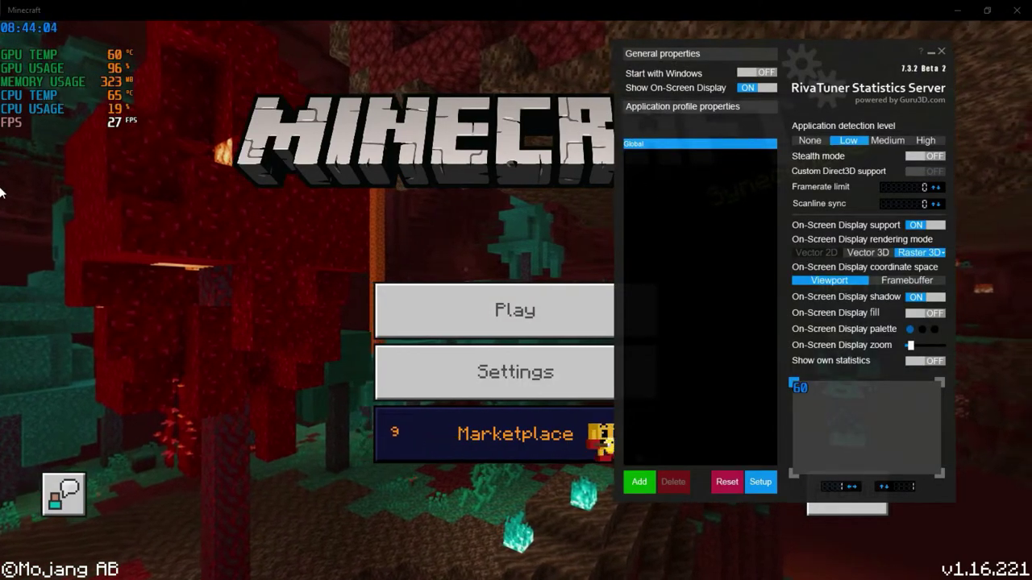
Step: Set the first On-Screen Display palette color to red with RGB values 255, 0, 0
left_click(910, 330)
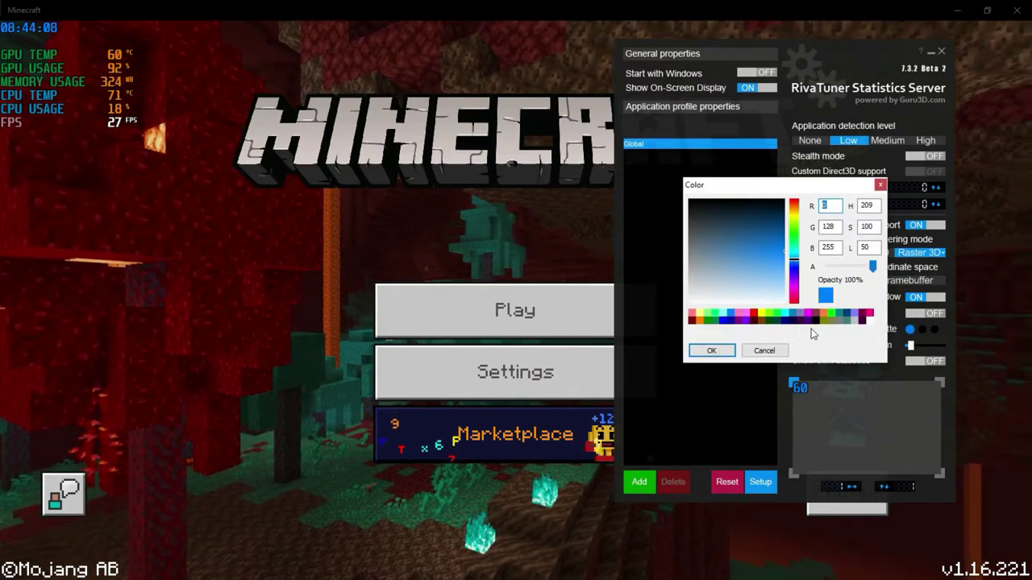
left_click(752, 316)
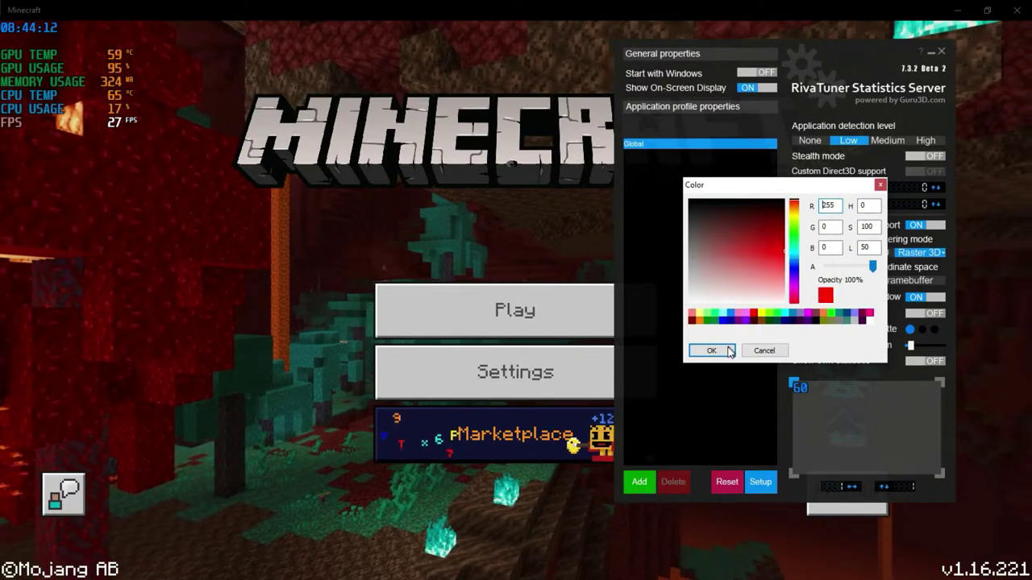
left_click(713, 352)
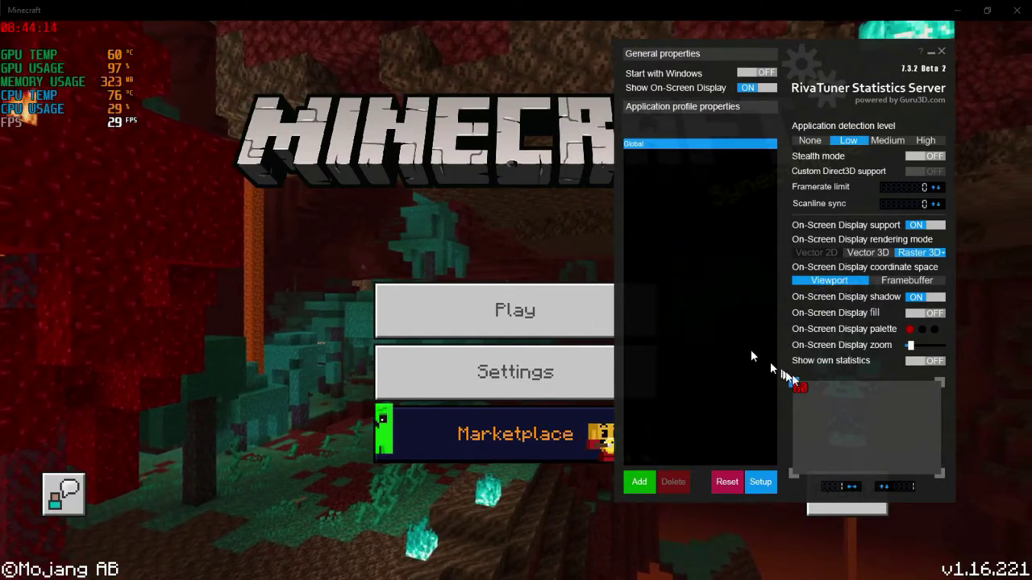
Step: Change the first On-Screen Display palette color back to blue
left_click(907, 330)
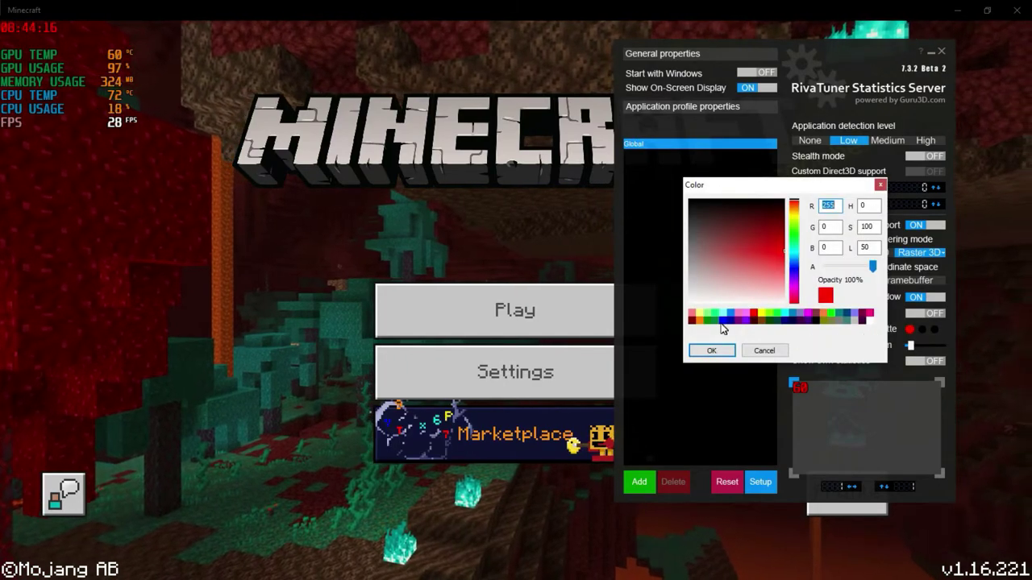
left_click(728, 316)
left_click(711, 351)
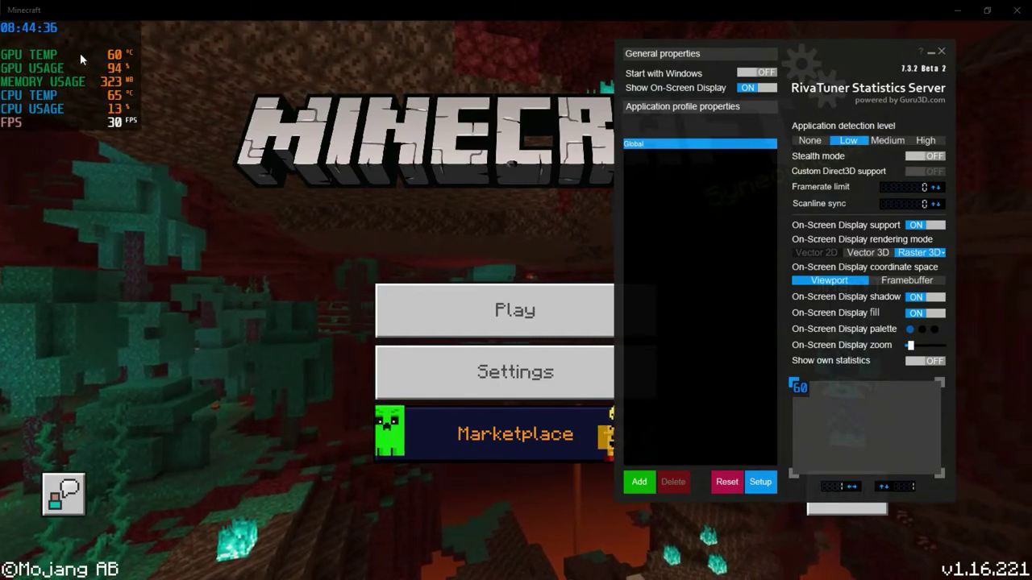
Step: Turn off On-Screen Display fill and set the application detection level to High
left_click(919, 315)
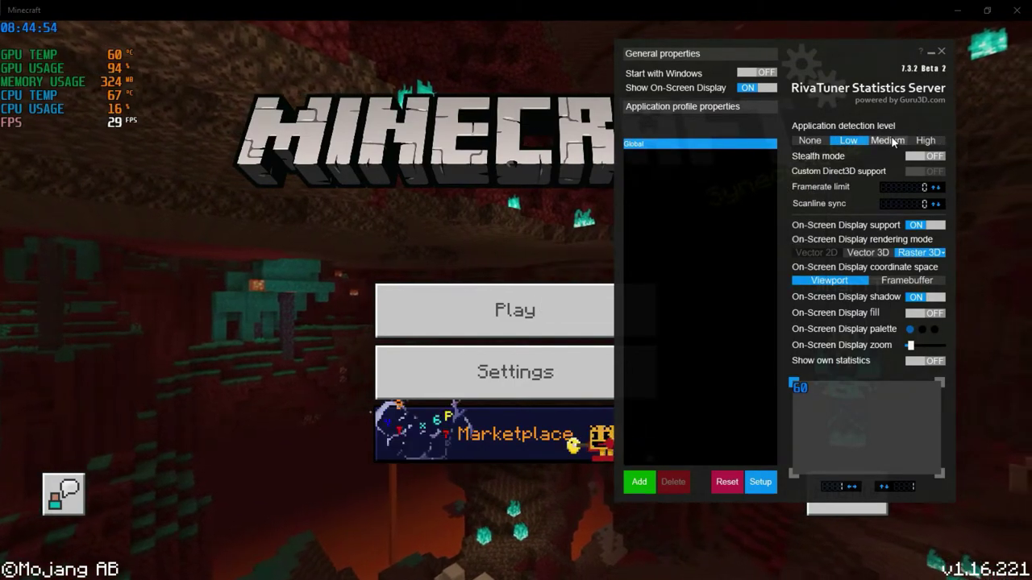
left_click(919, 140)
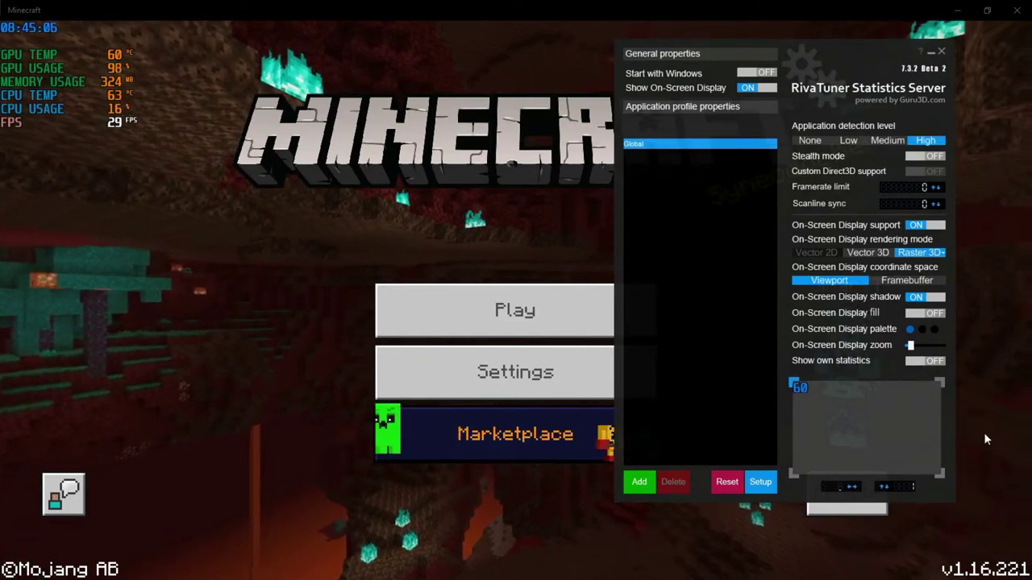
Step: Try the On-Screen Display at horizontal positions 123 and 132, and reduce its zoom to the original size
type("123")
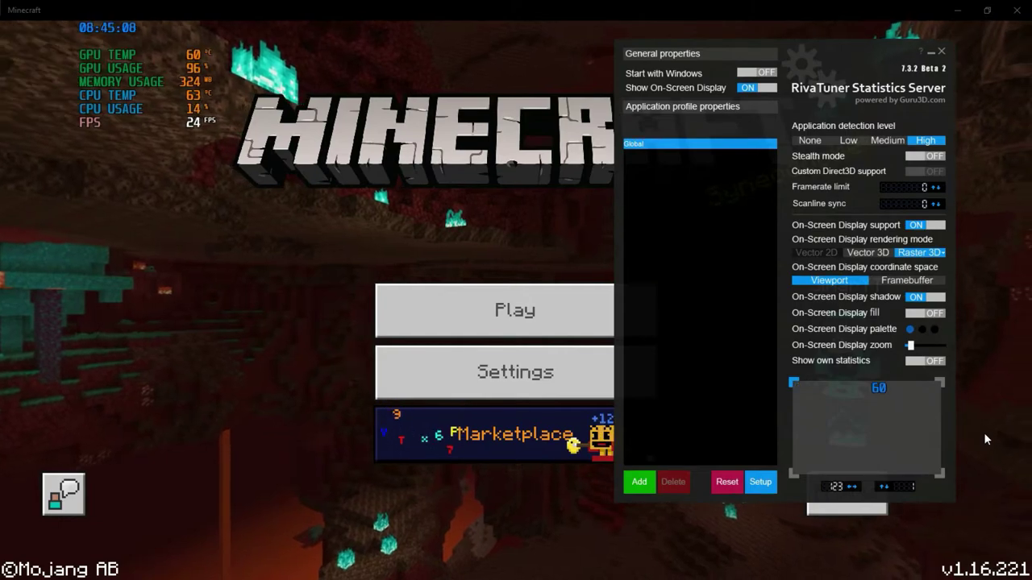
left_click(854, 484)
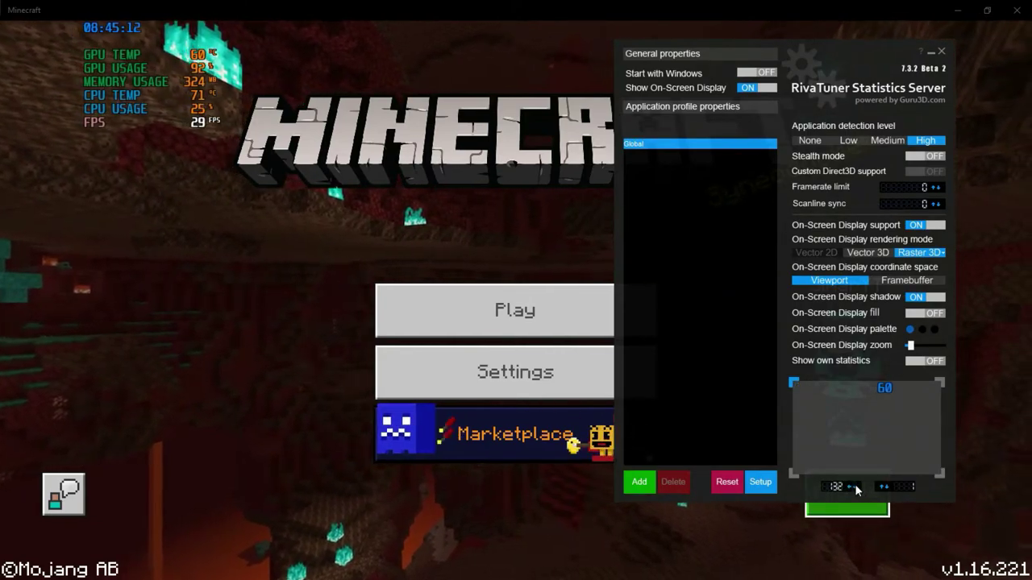
left_click(855, 487)
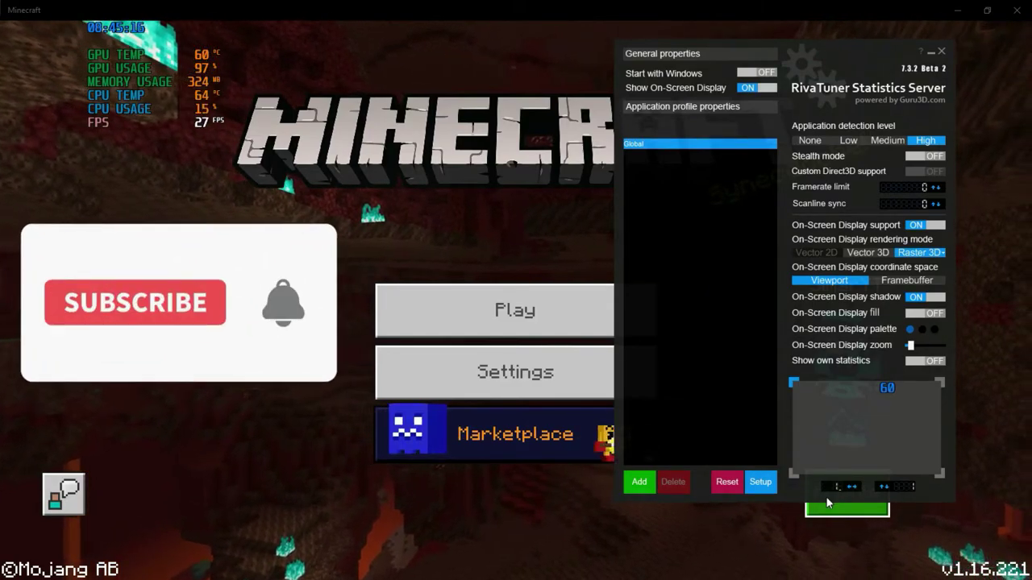
scroll(826, 499, "down", 5)
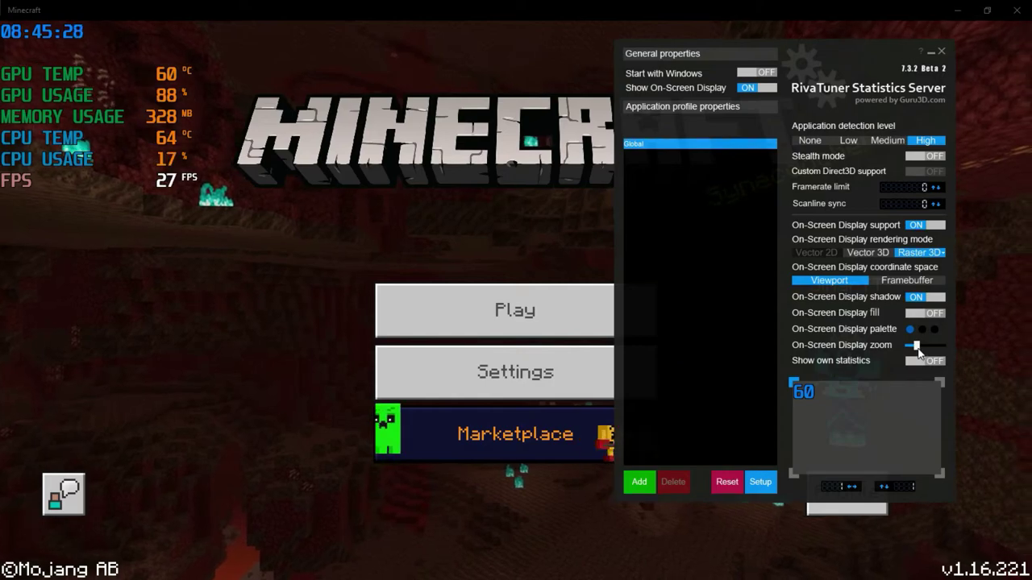
left_click_drag(917, 346, 908, 346)
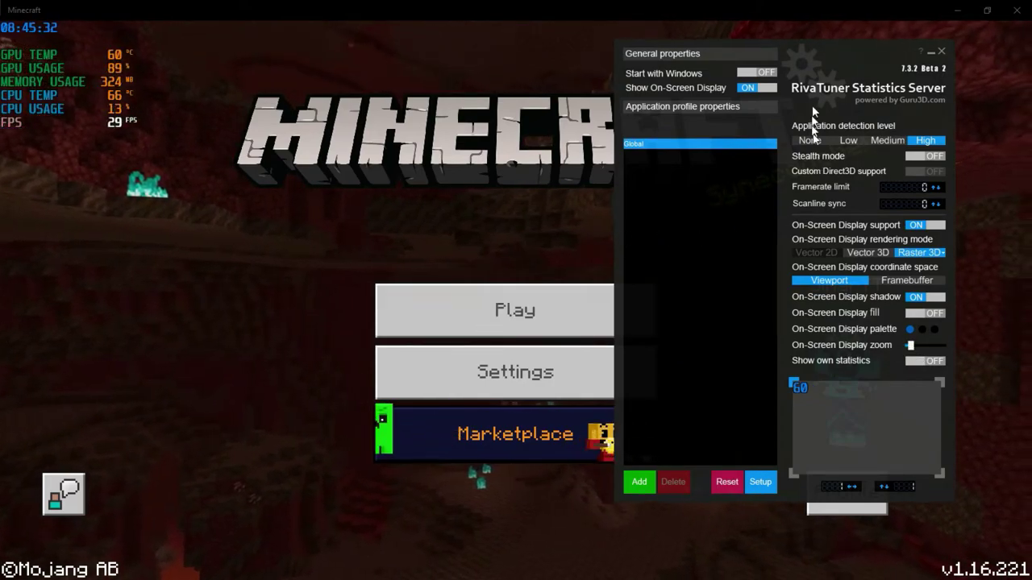
Step: Minimise RivaTuner Statistics Server and open MSI Afterburner's On-Screen Display layout settings, keeping the modern layout
left_click(930, 53)
left_click(957, 10)
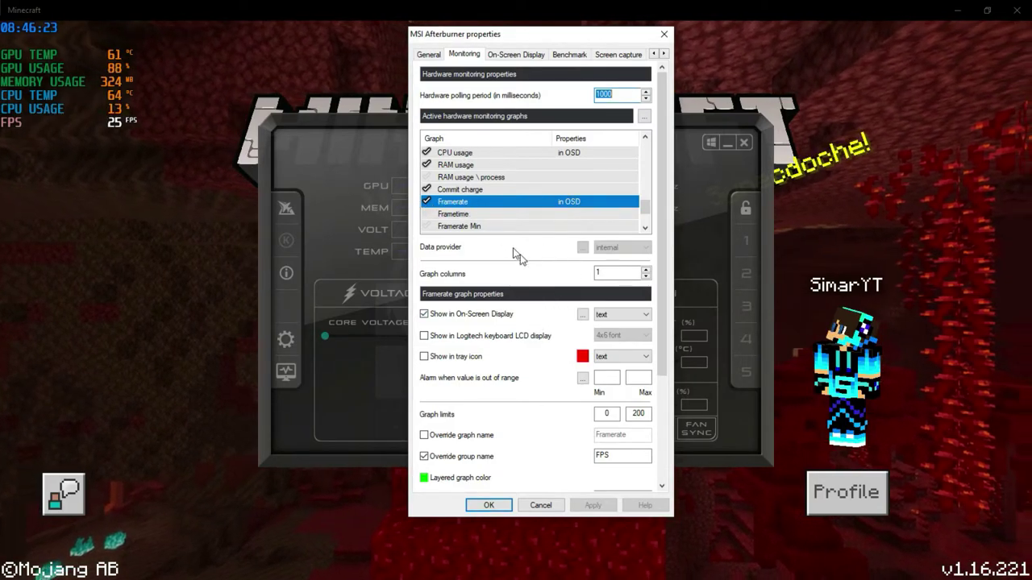
left_click(582, 315)
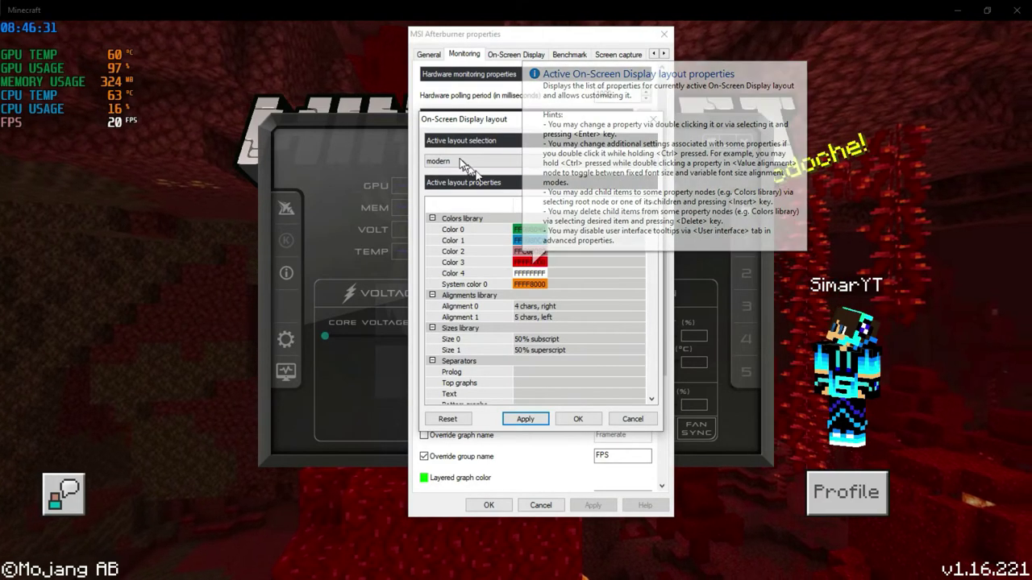
left_click(461, 161)
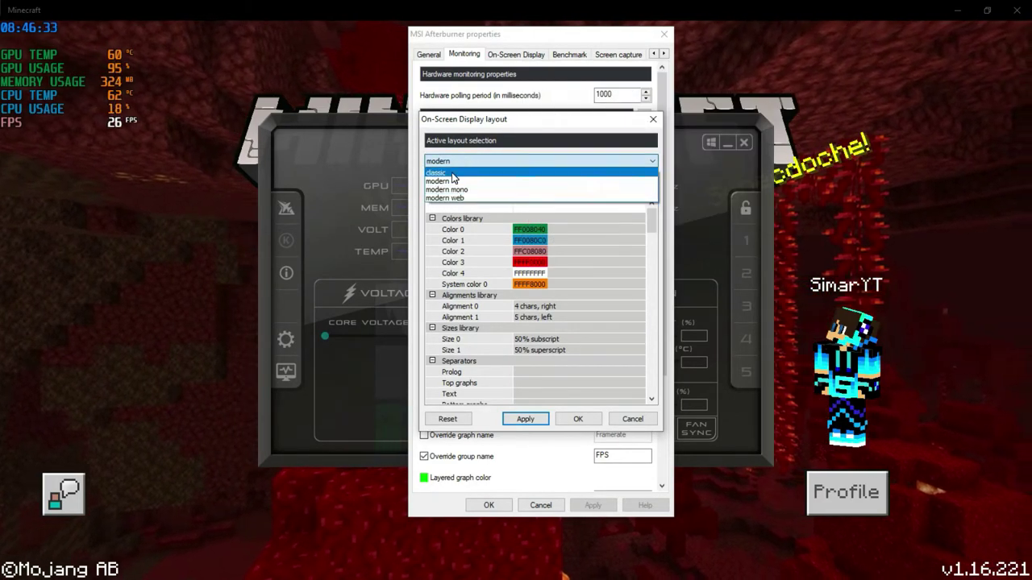
left_click(472, 203)
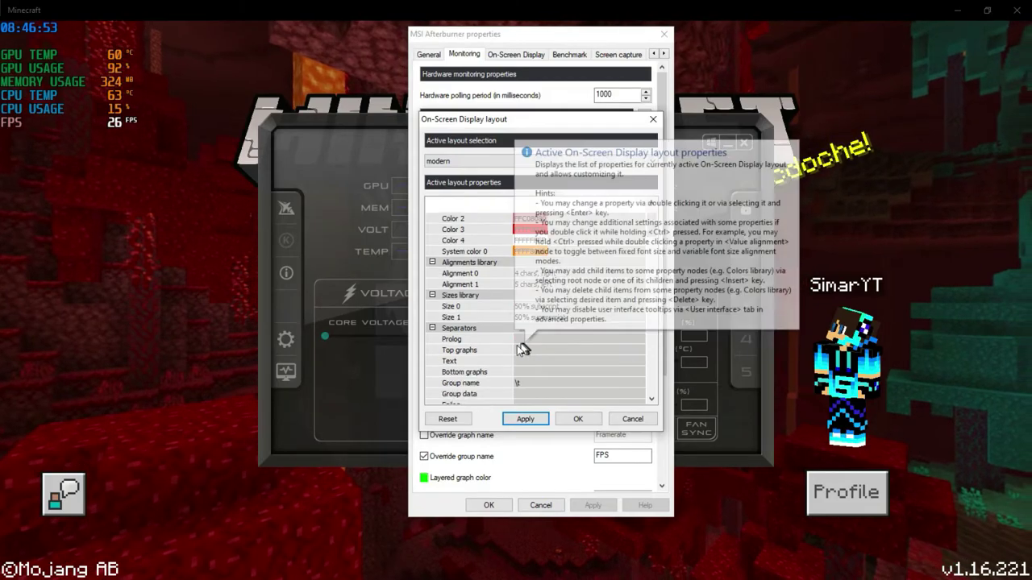
Step: Set the Framerate group color in the modern layout properties to blue, FF0080C0
scroll(528, 342, "down", 5)
scroll(538, 328, "down", 4)
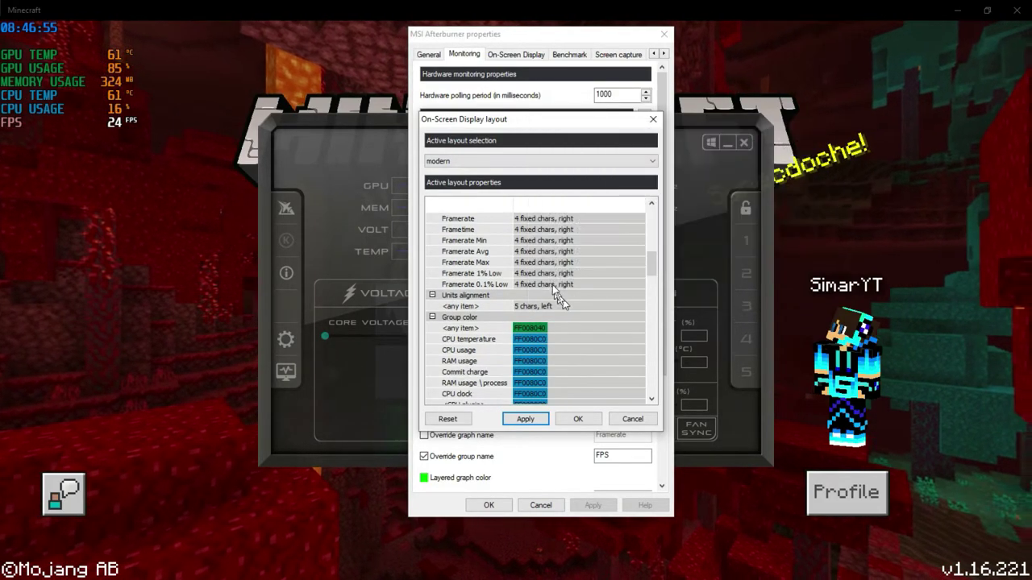
scroll(520, 296, "down", 2)
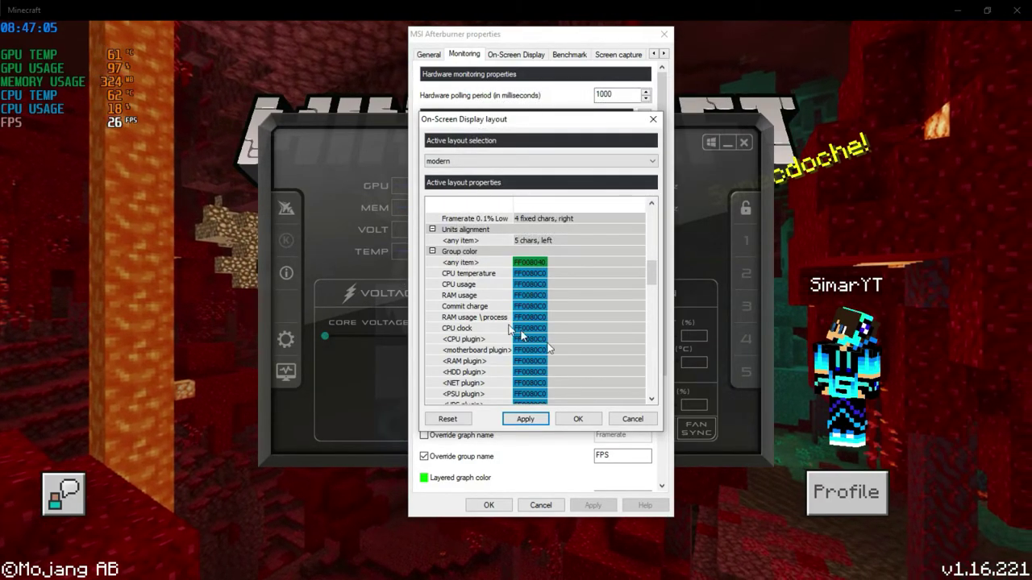
scroll(496, 306, "down", 3)
scroll(496, 305, "down", 1)
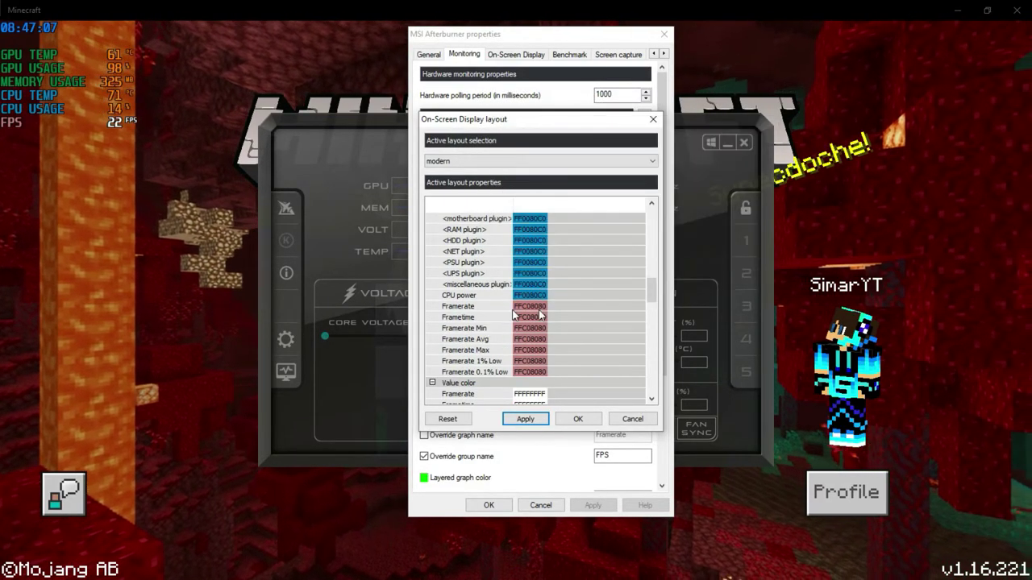
left_click(524, 309)
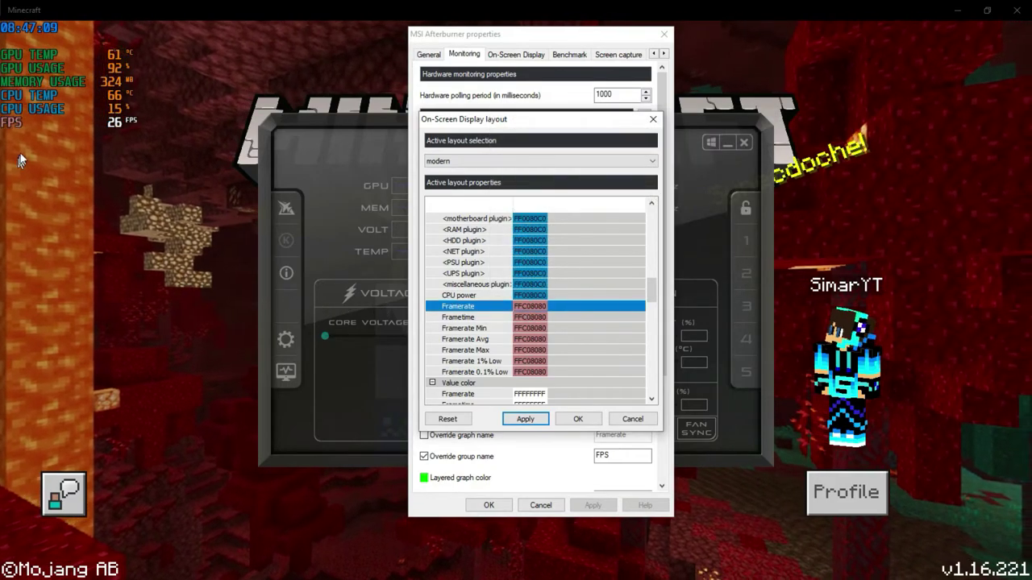
left_click(530, 306)
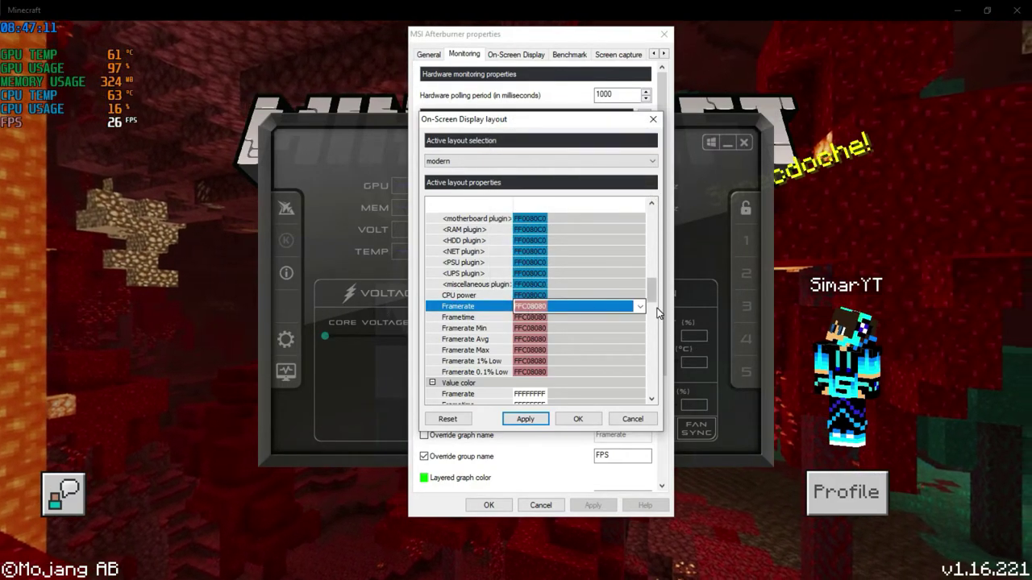
left_click(640, 307)
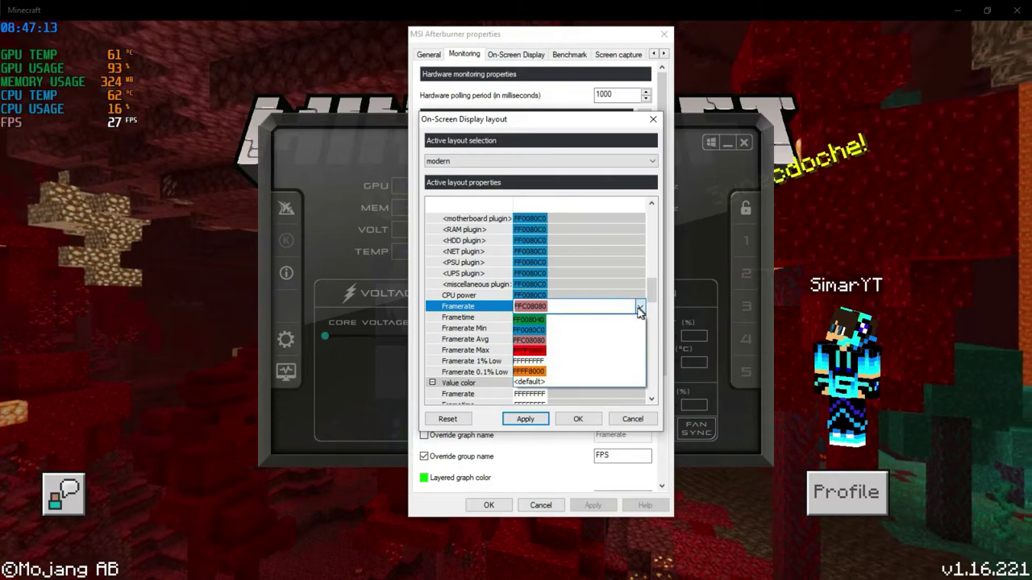
left_click(553, 339)
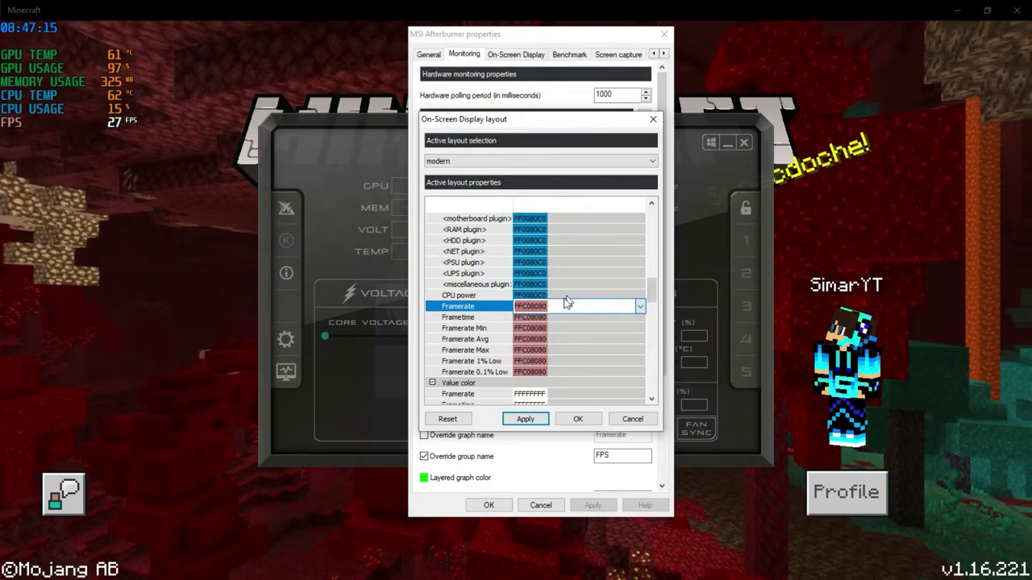
left_click(639, 307)
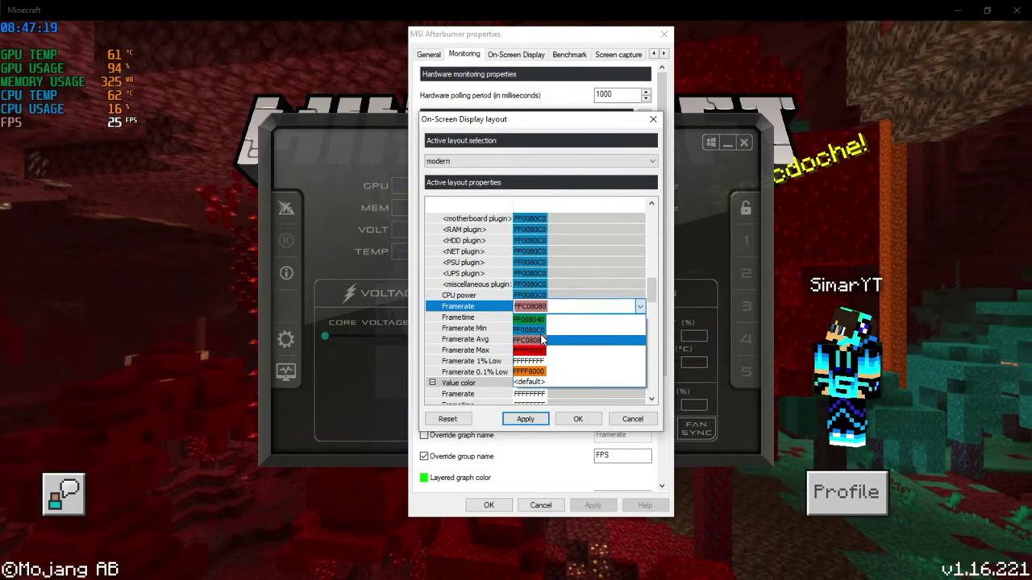
left_click(542, 331)
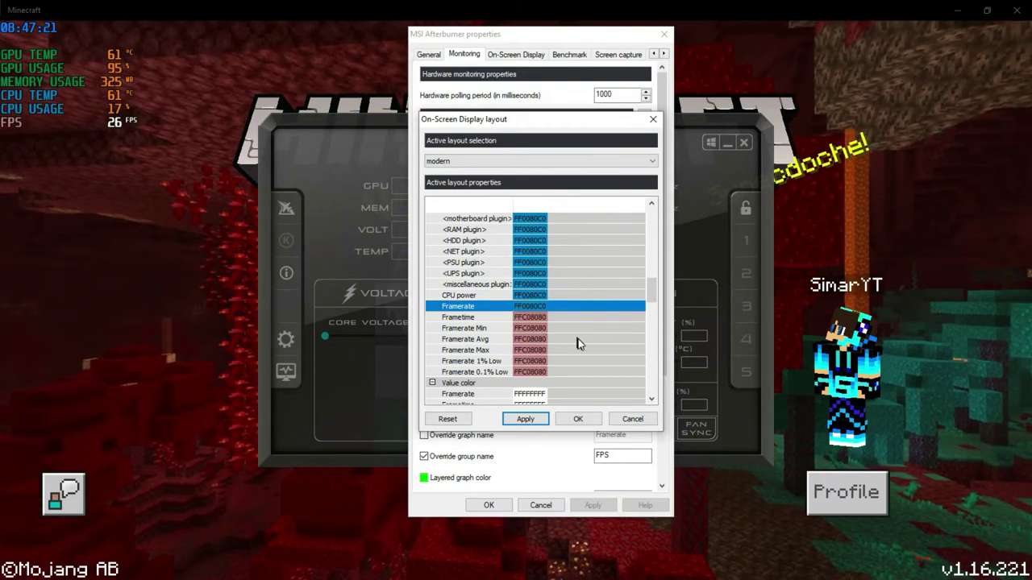
Step: Set the group color of <any item> in the layout properties to blue, FF0080C0
scroll(579, 345, "down", 2)
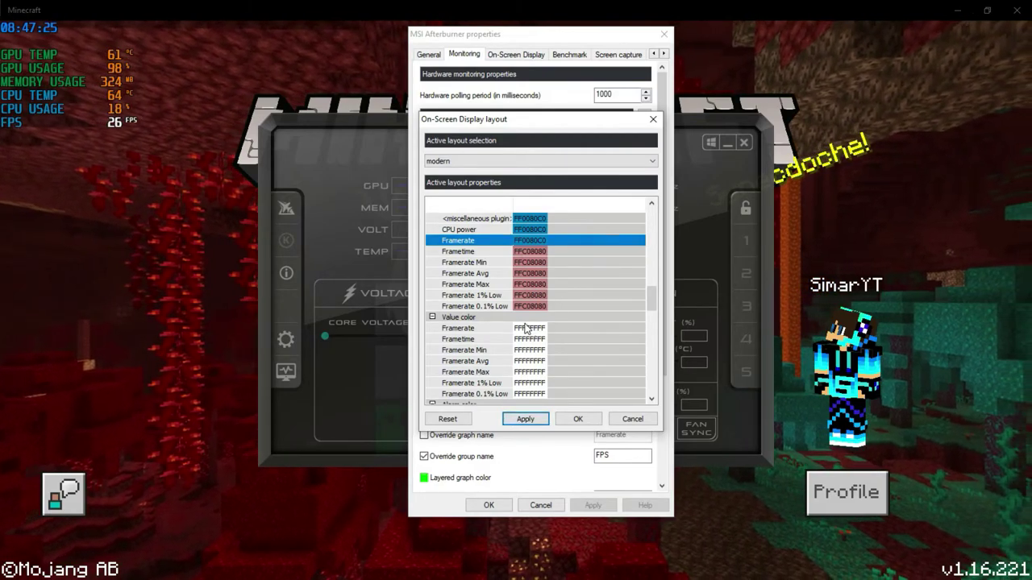
scroll(530, 291, "up", 10)
left_click(529, 262)
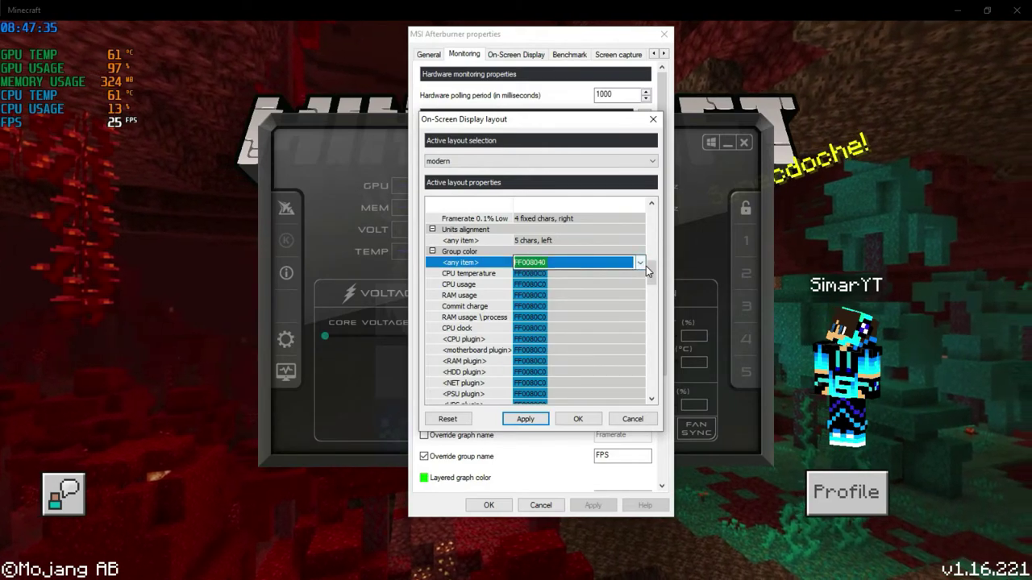
left_click(640, 263)
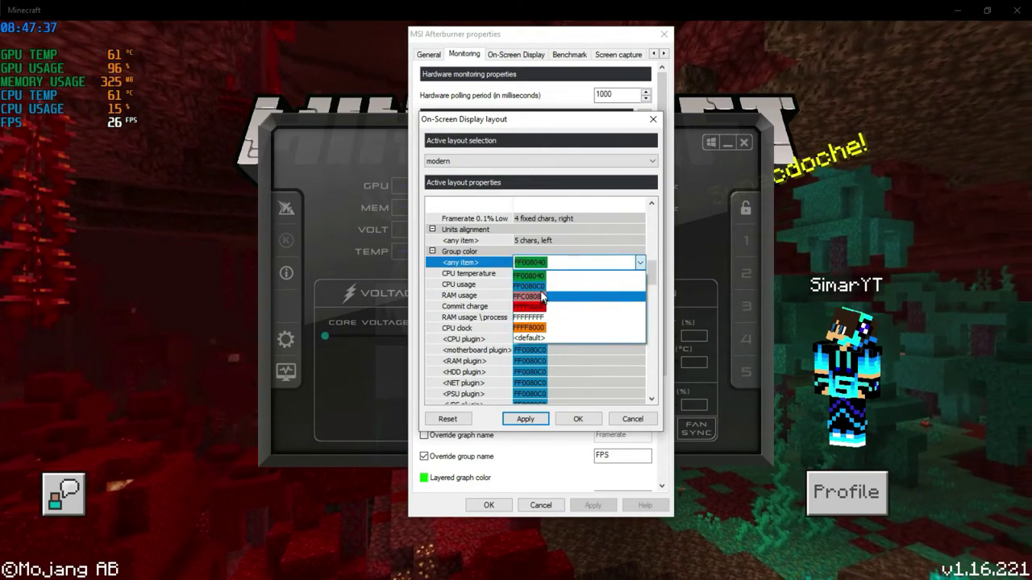
left_click(540, 287)
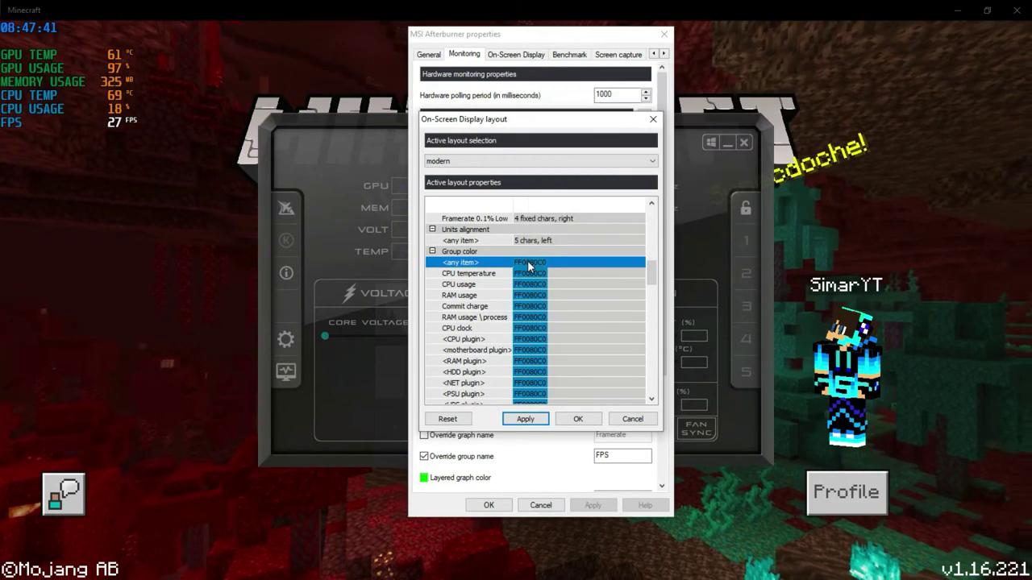
Step: Set the Framerate value color in the modern layout properties to orange, FFFF8000
scroll(523, 278, "up", 1)
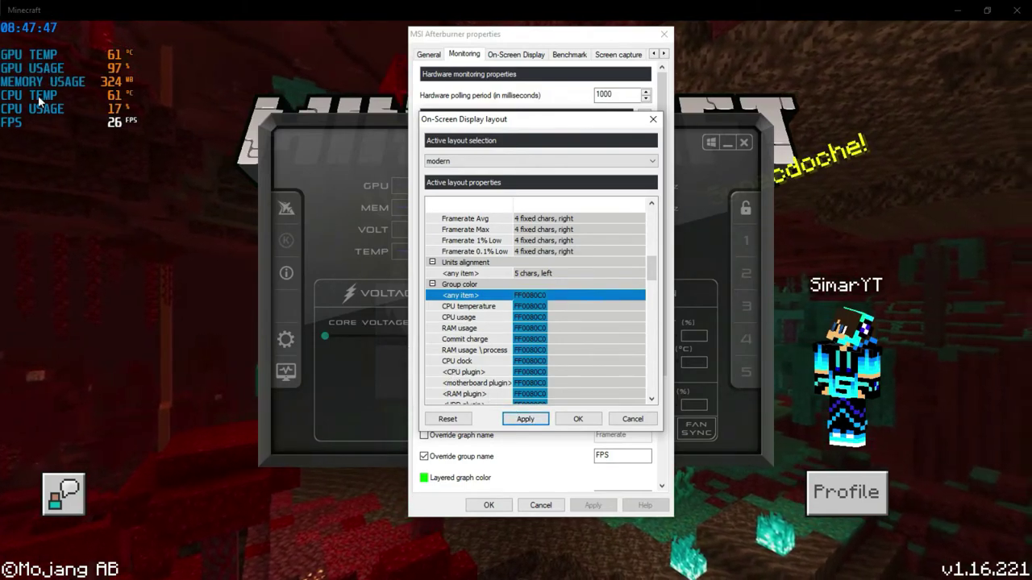
scroll(548, 350, "down", 5)
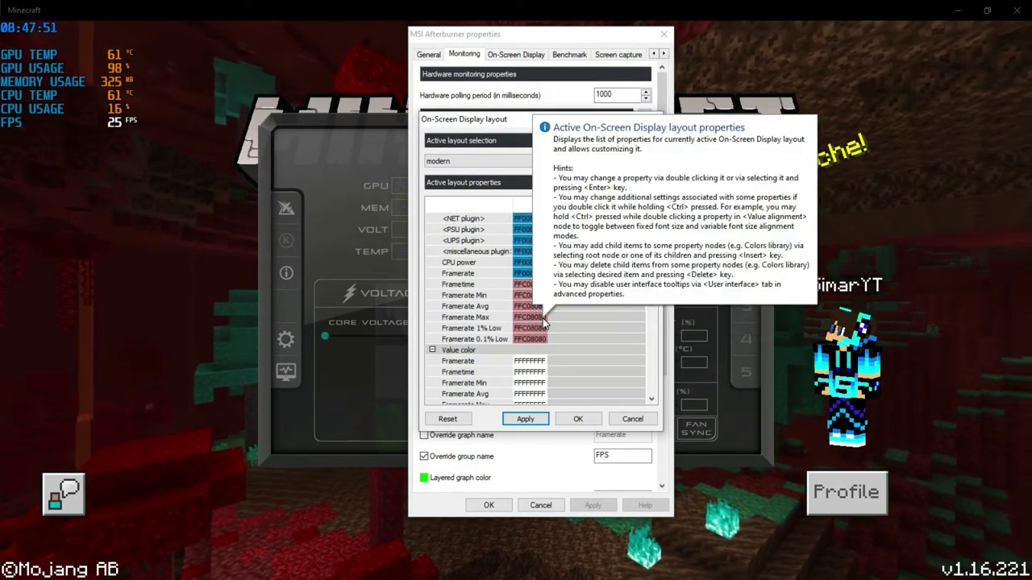
scroll(548, 355, "down", 5)
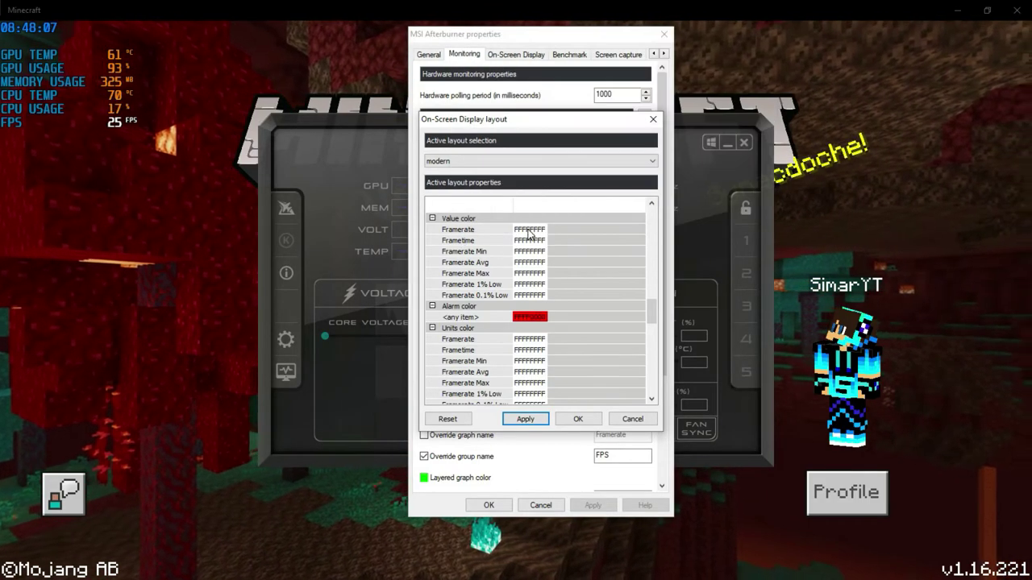
left_click(530, 230)
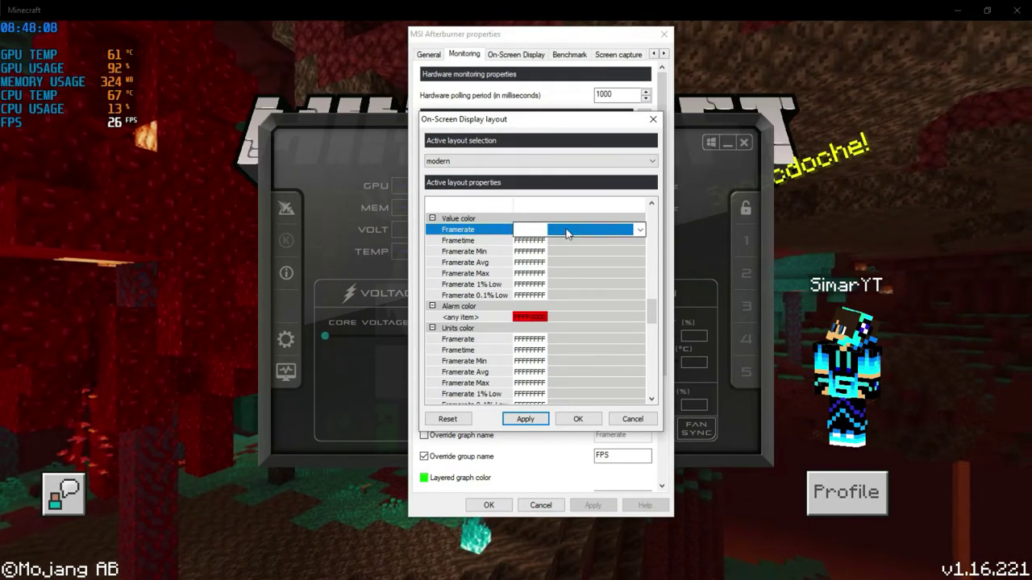
left_click(642, 231)
left_click(556, 294)
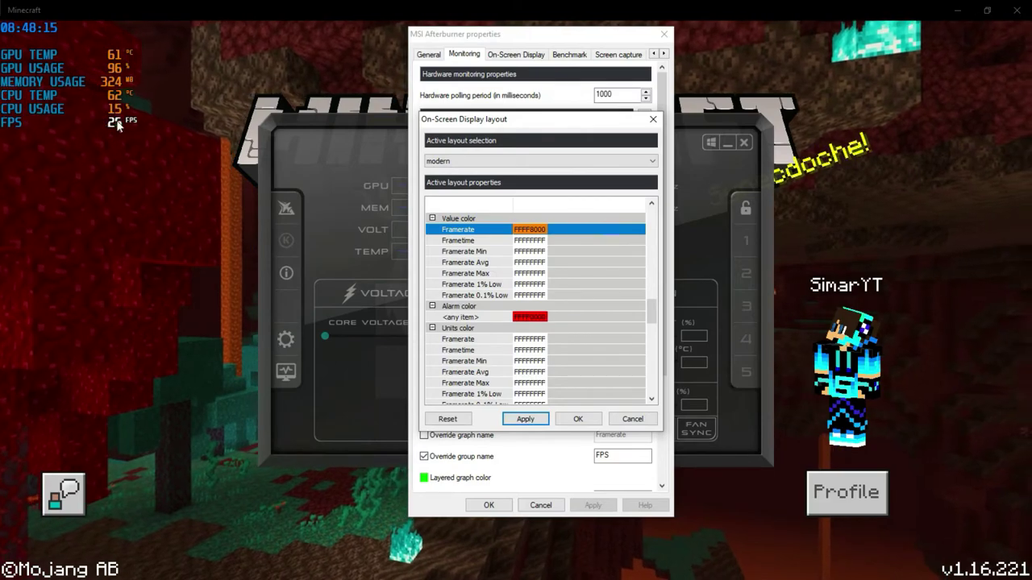
Step: Set the Framerate units color to orange, FFFF8000, apply the layout changes and close the On-Screen Display layout settings
double_click(531, 339)
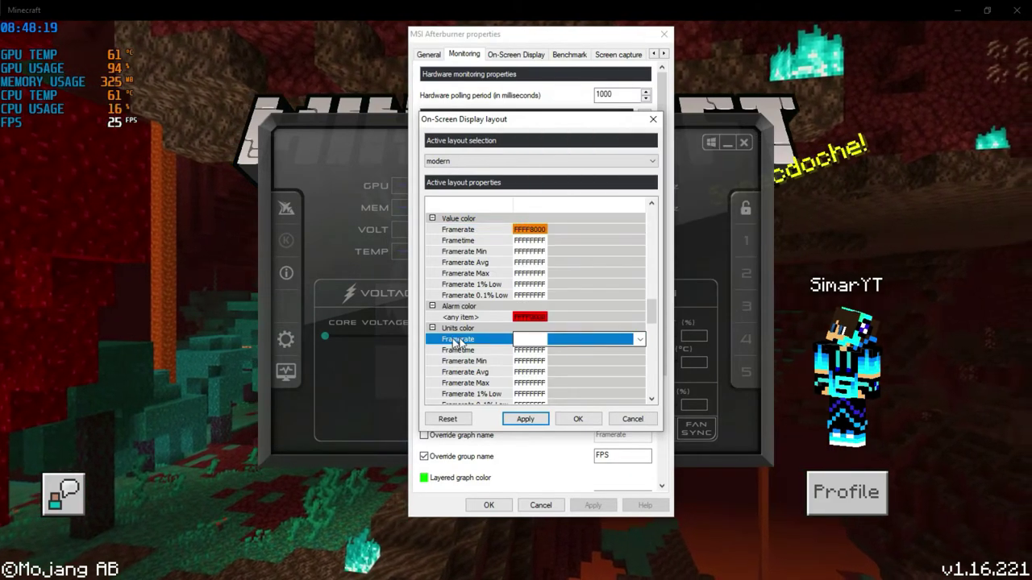
left_click(640, 339)
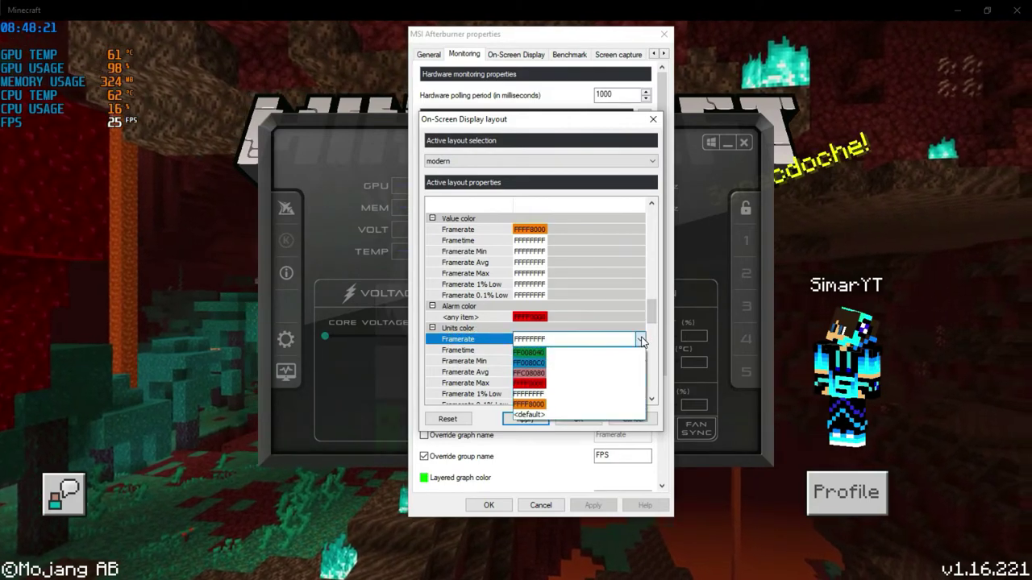
left_click(532, 404)
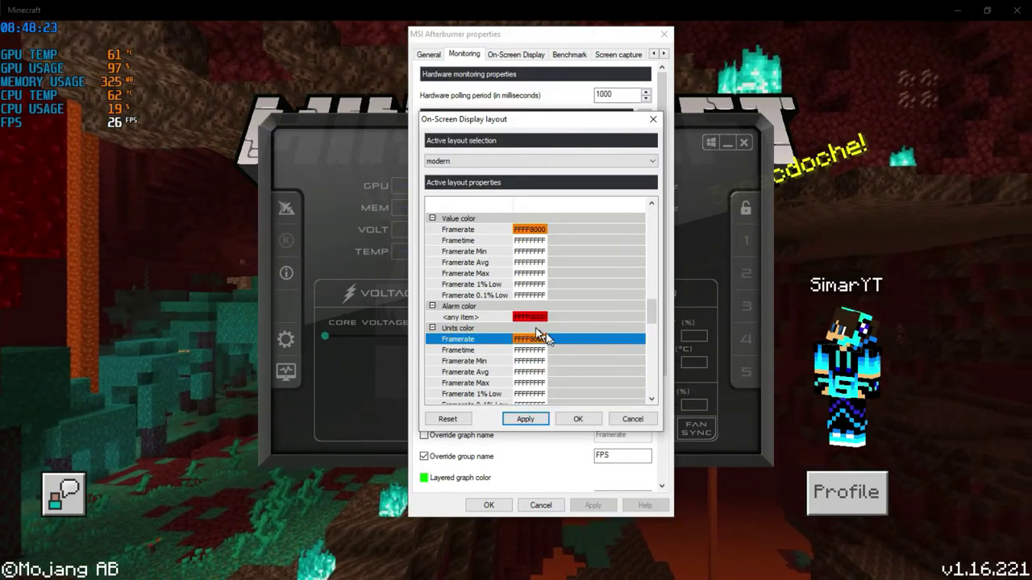
left_click(525, 419)
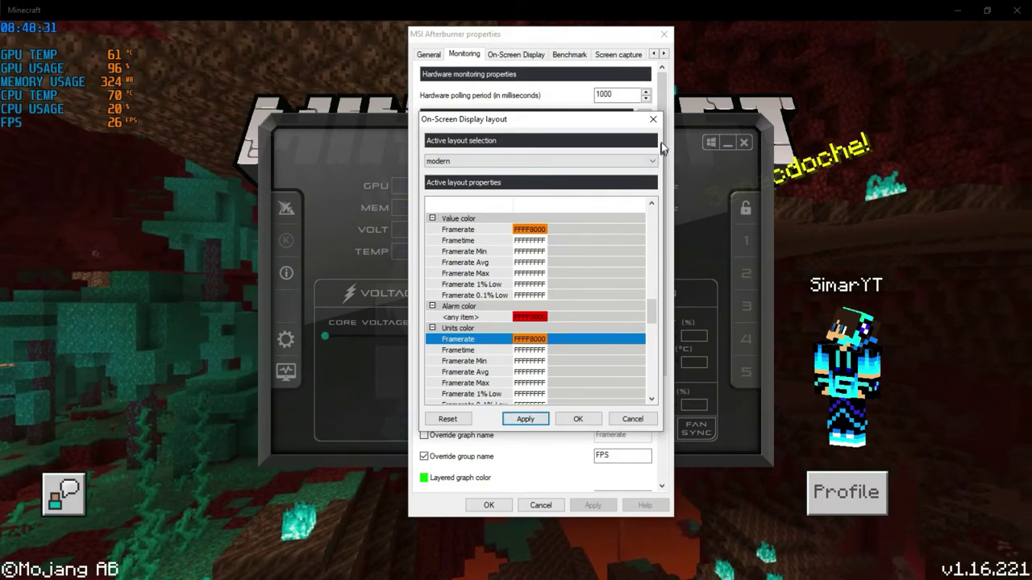
left_click(653, 120)
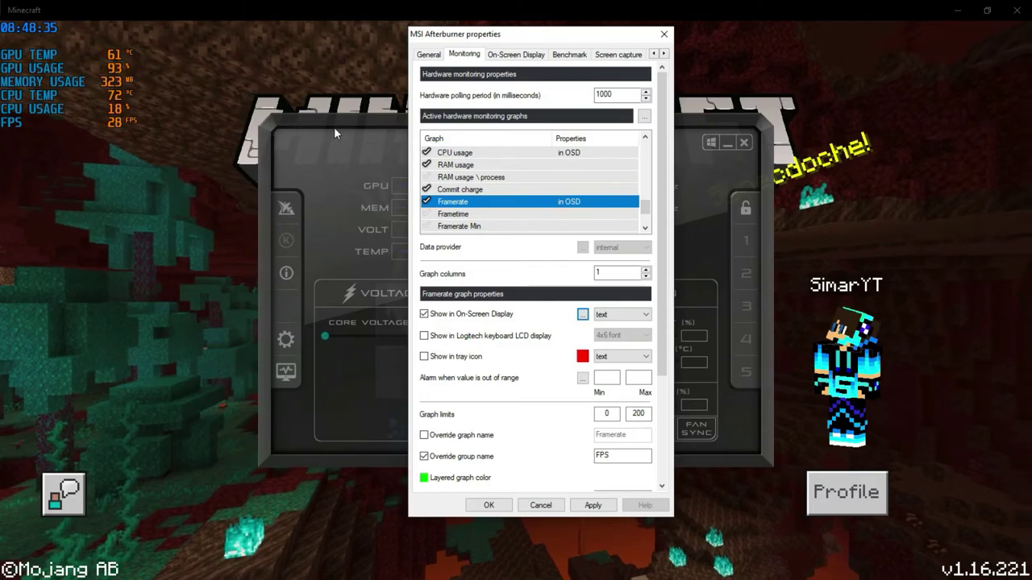
Step: Set the time format in MSI Afterburner's user interface properties to 12 hours
left_click_drag(525, 39, 539, 71)
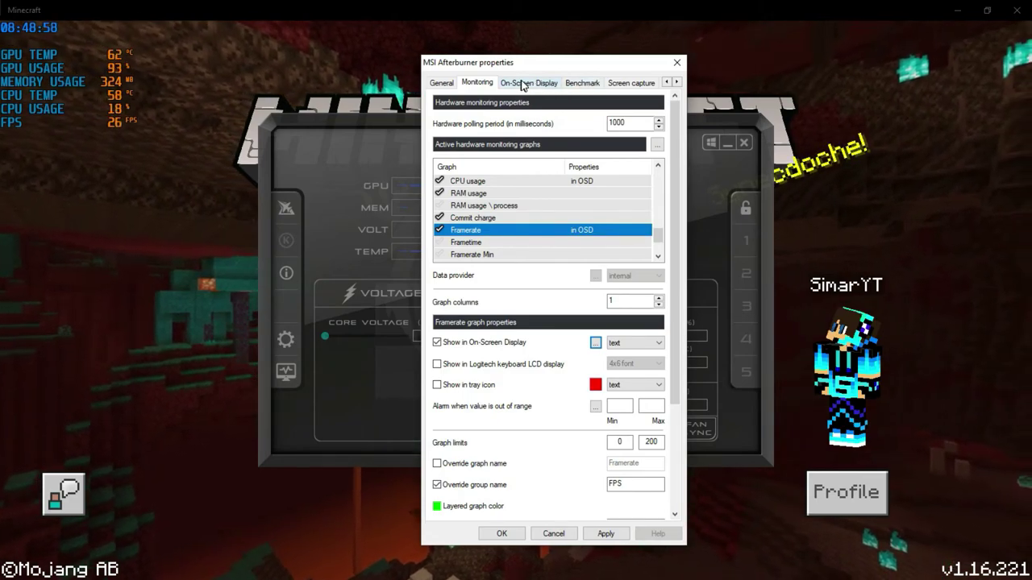
left_click(676, 83)
left_click(676, 84)
left_click(676, 84)
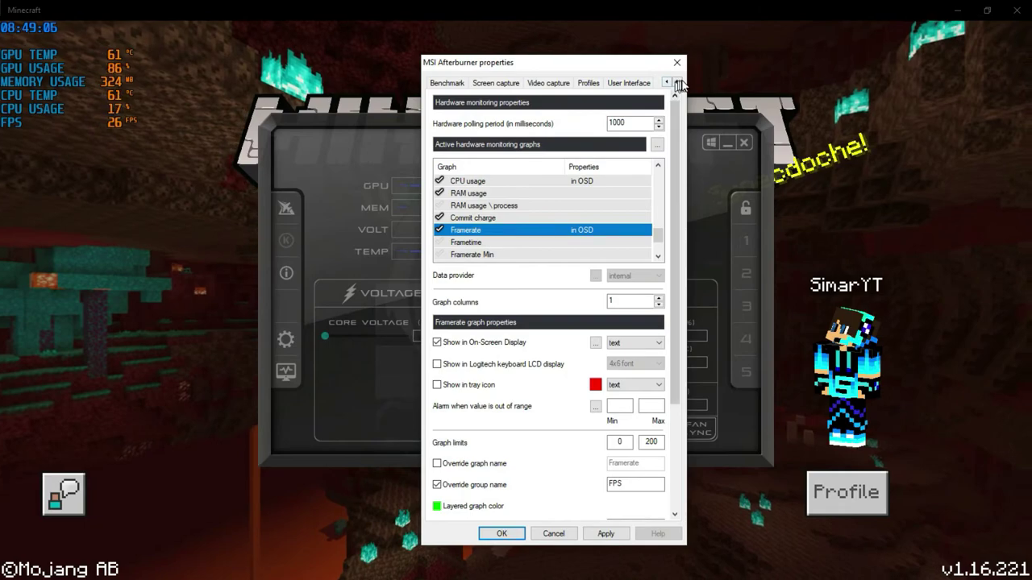
left_click(625, 83)
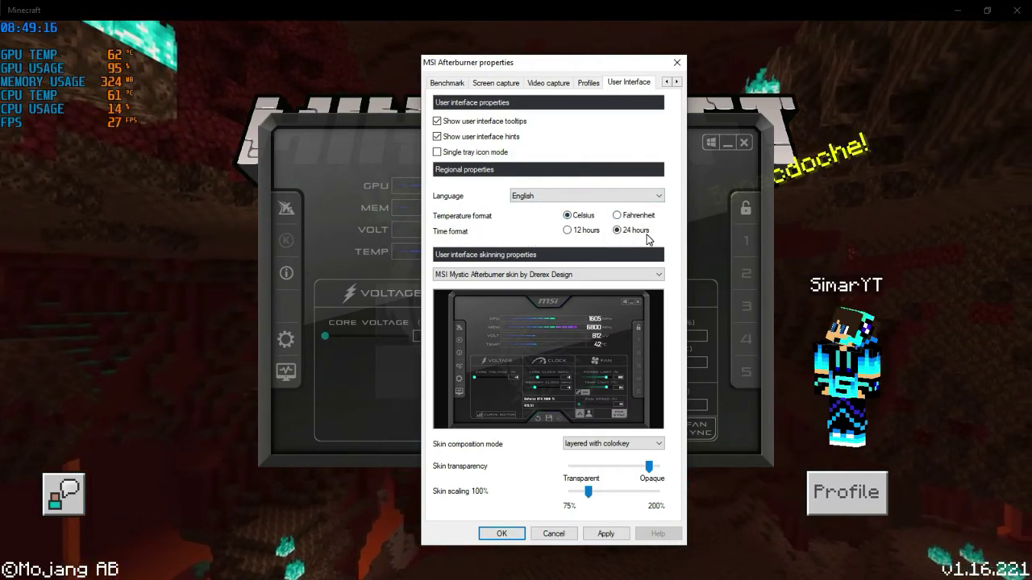
left_click(568, 230)
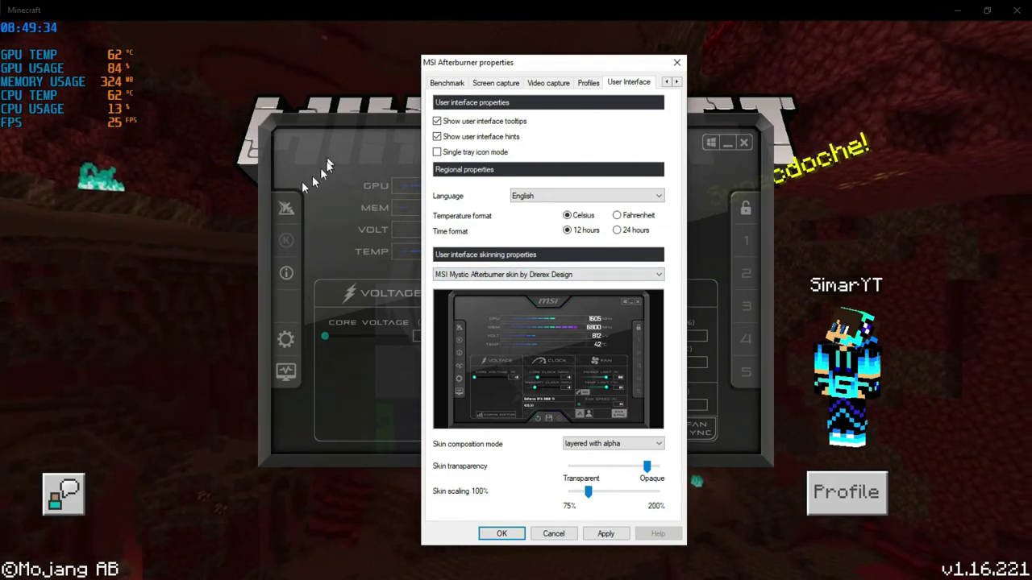
Step: Select the MSI Touch of Modern Afterburner skin by Drerex Design, apply it and restart MSI Afterburner
left_click(570, 277)
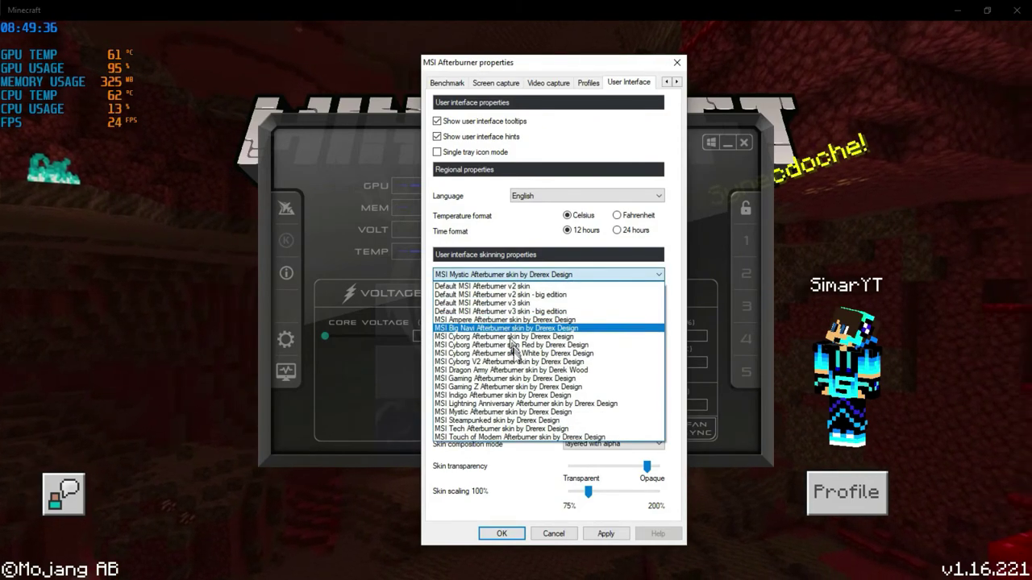
left_click(534, 444)
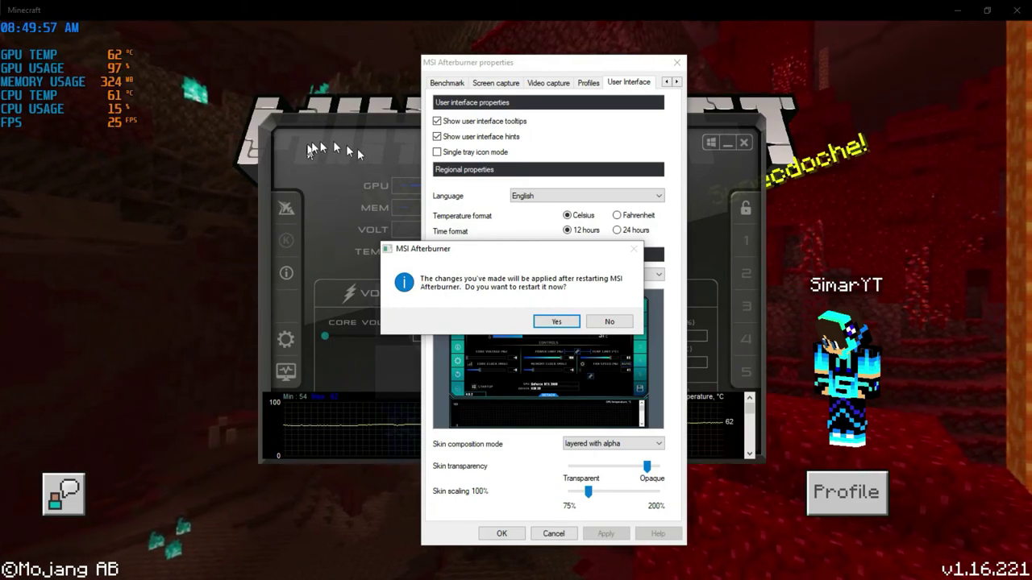
left_click(560, 322)
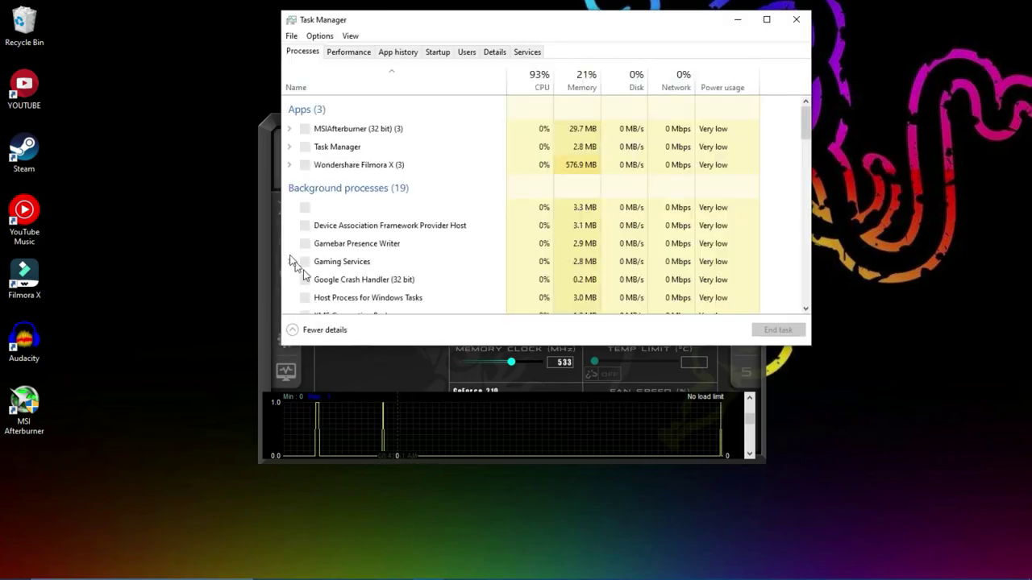
Step: End the MSIAfterburner task in Task Manager, minimise Task Manager and relaunch MSI Afterburner from the desktop
right_click(338, 153)
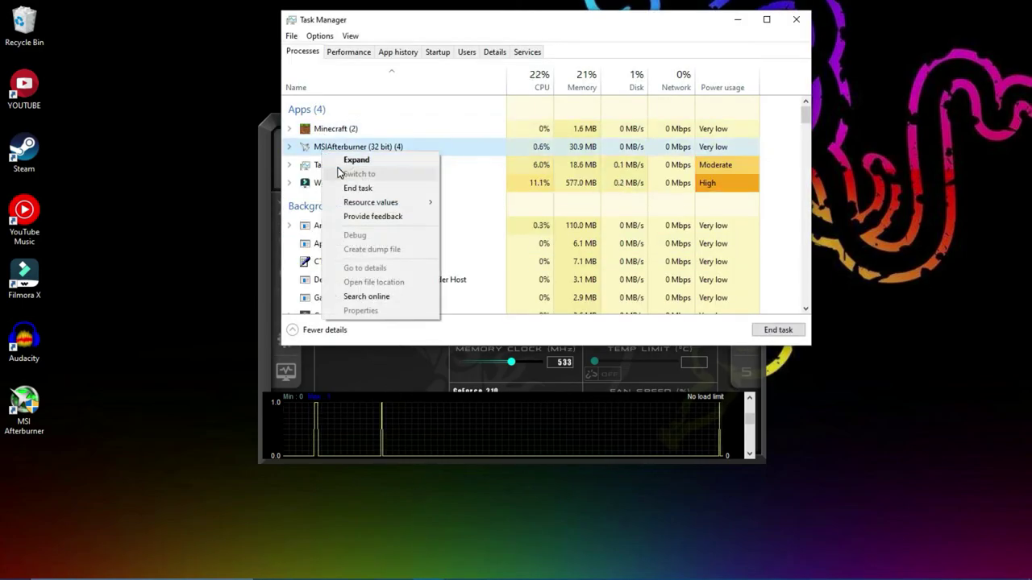
left_click(358, 188)
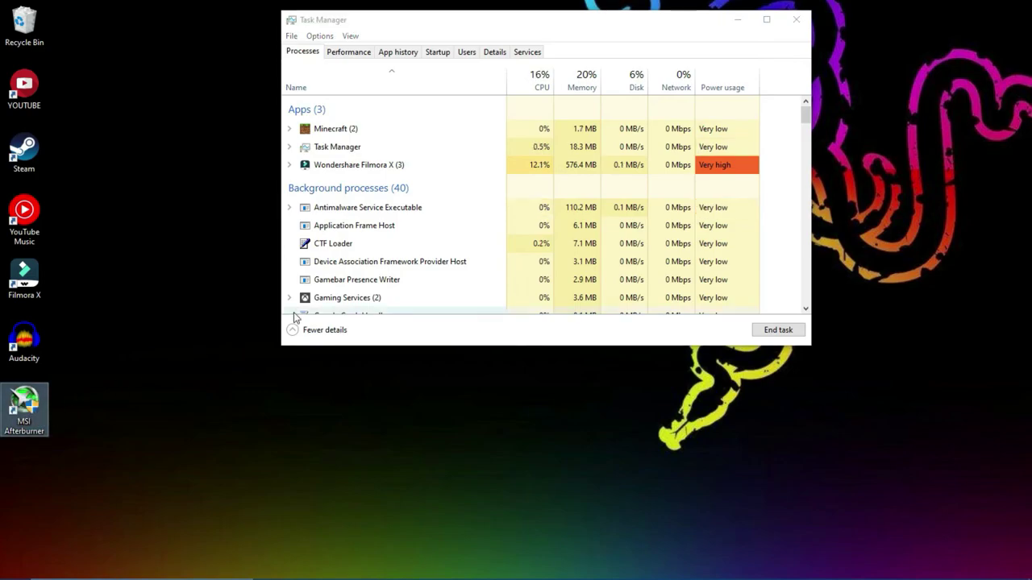
left_click(363, 411)
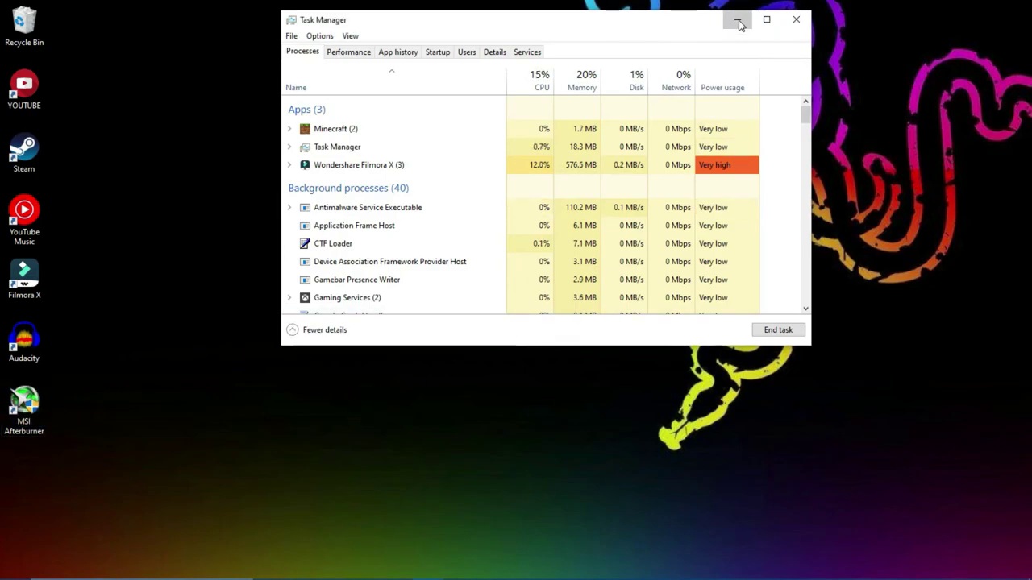
left_click(737, 19)
double_click(23, 403)
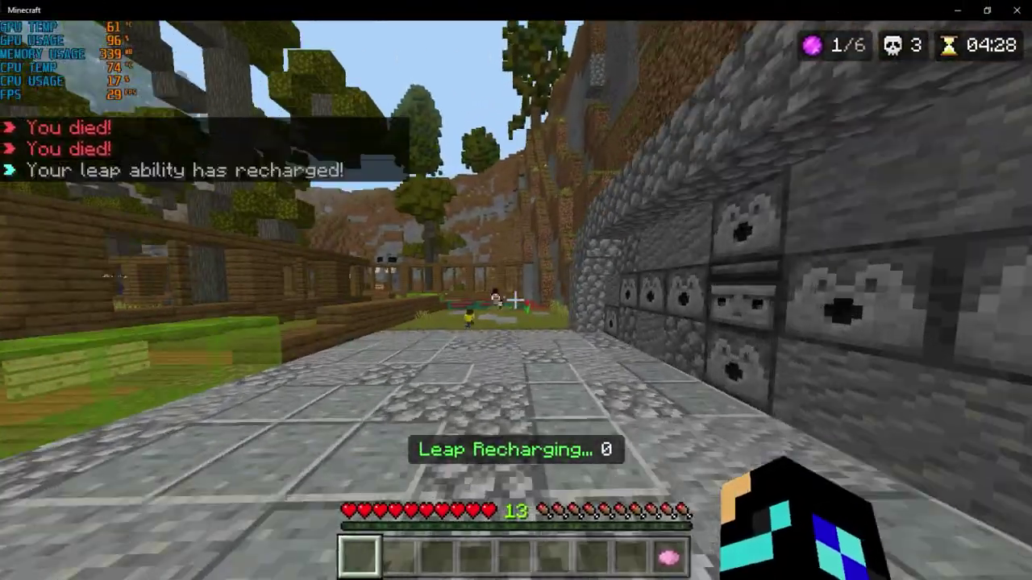
key("w")
key("w")
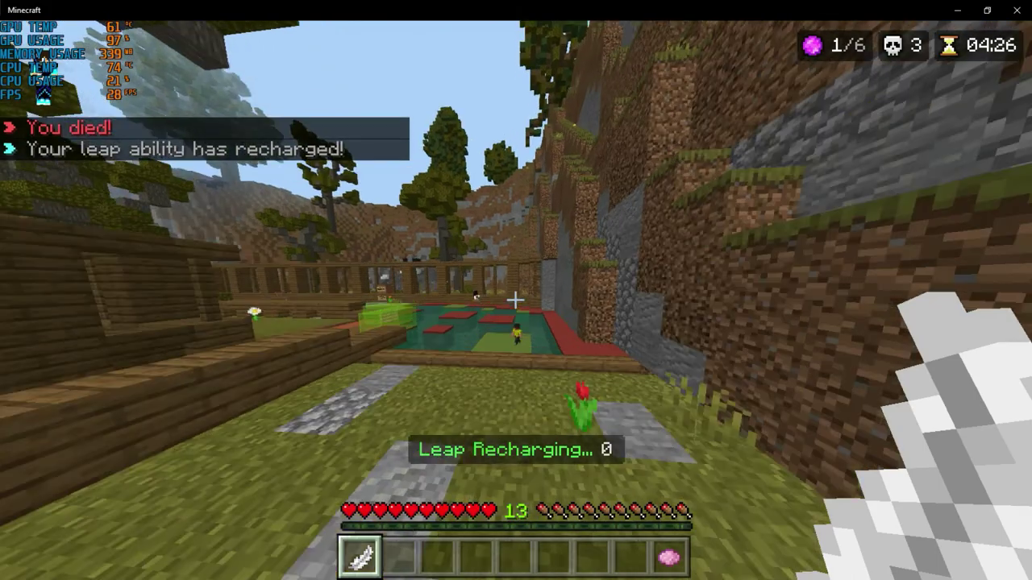
key("w")
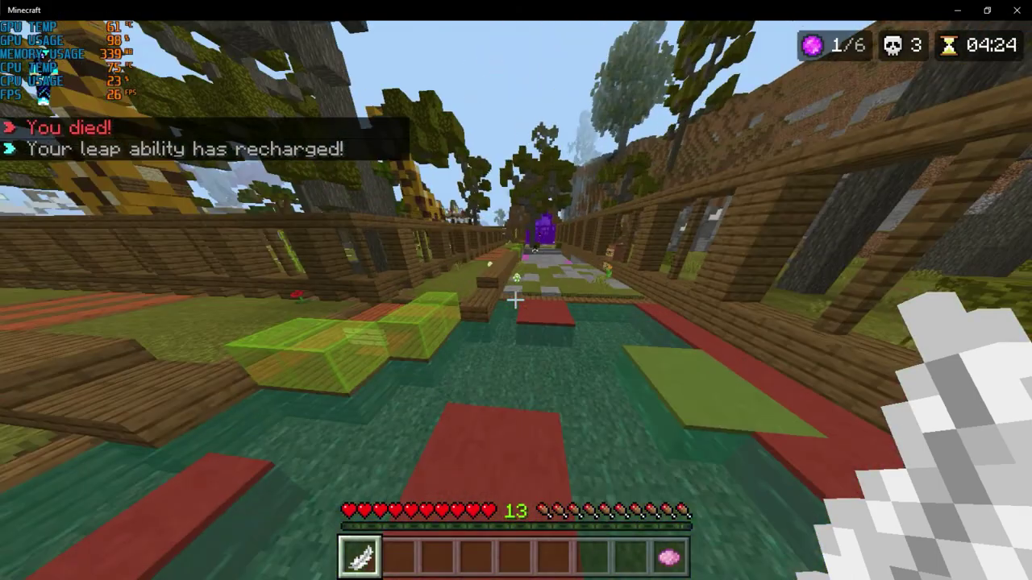
right_click(515, 300)
key("w")
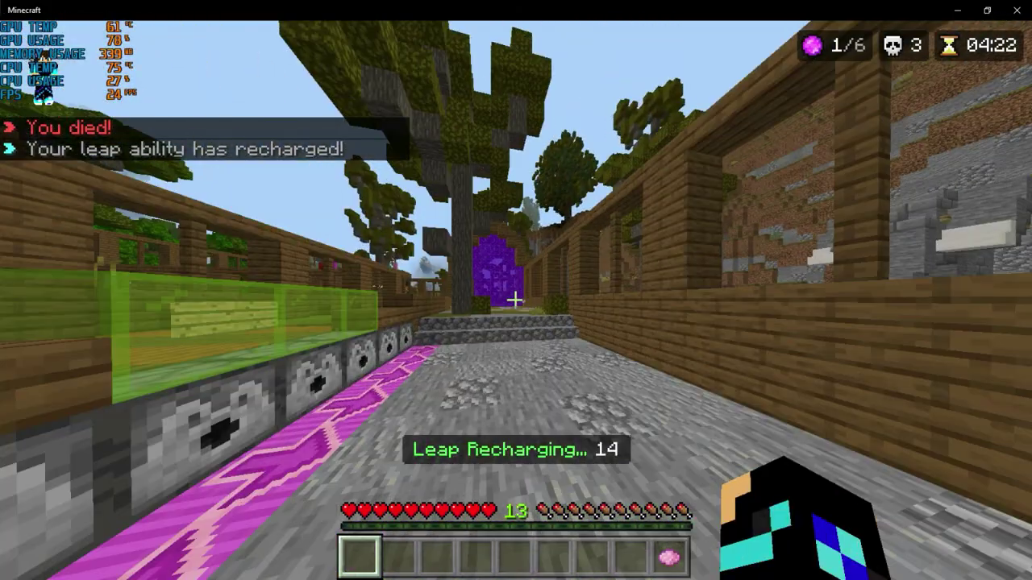